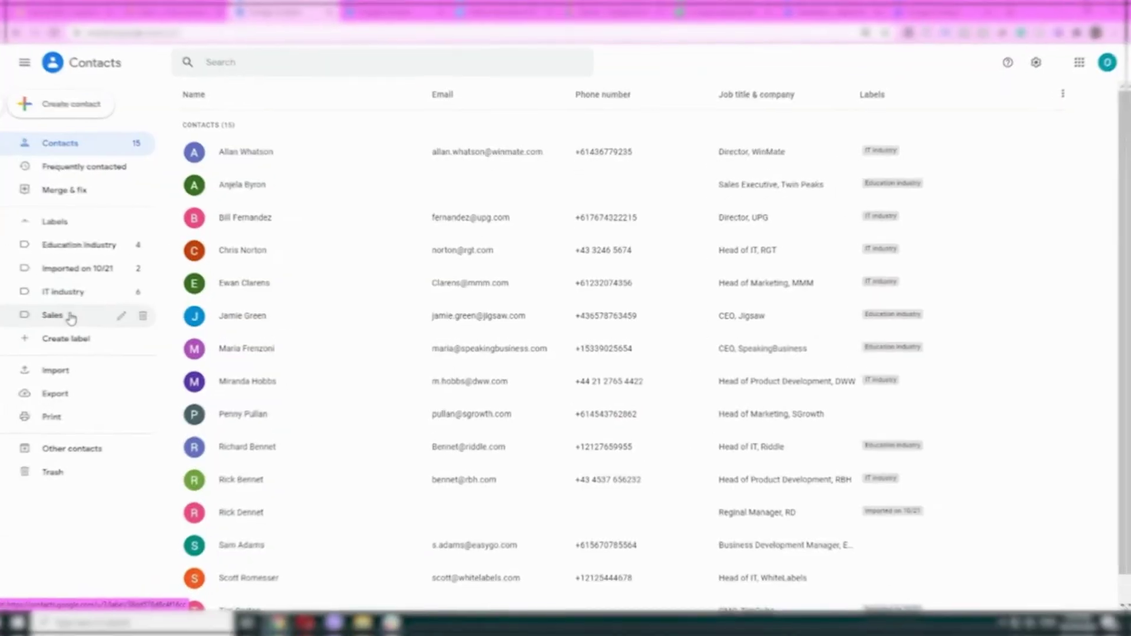
Import '_Contacts sample data 1 - Sheet1' from Downloads, labelling the imported contacts Sales.
left_click(60, 370)
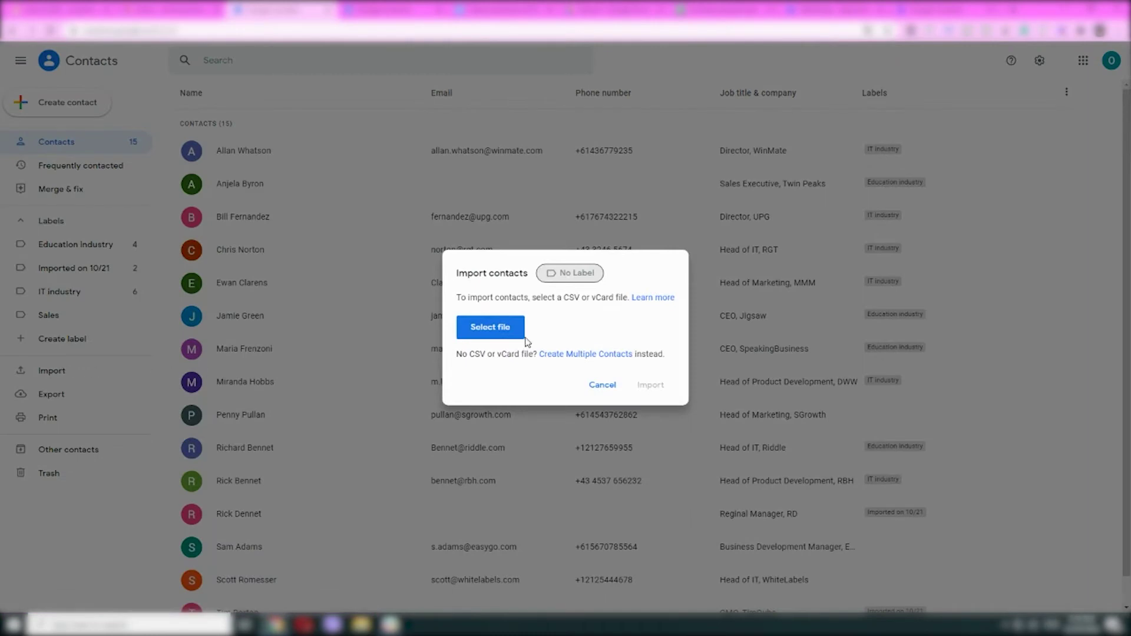
left_click(570, 273)
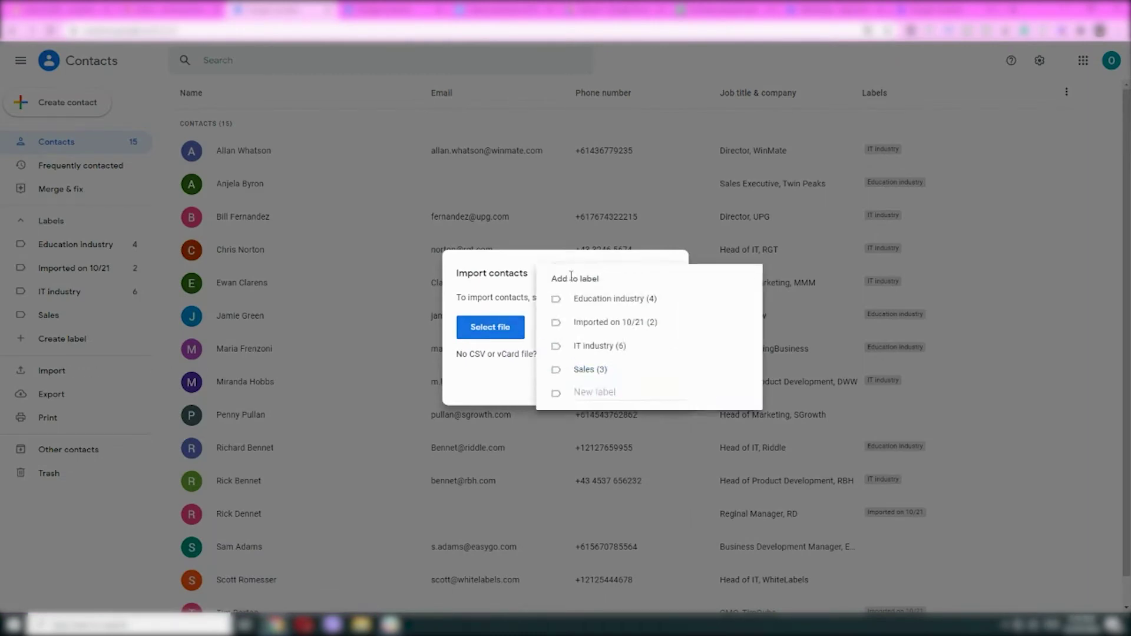
left_click(586, 369)
left_click(502, 374)
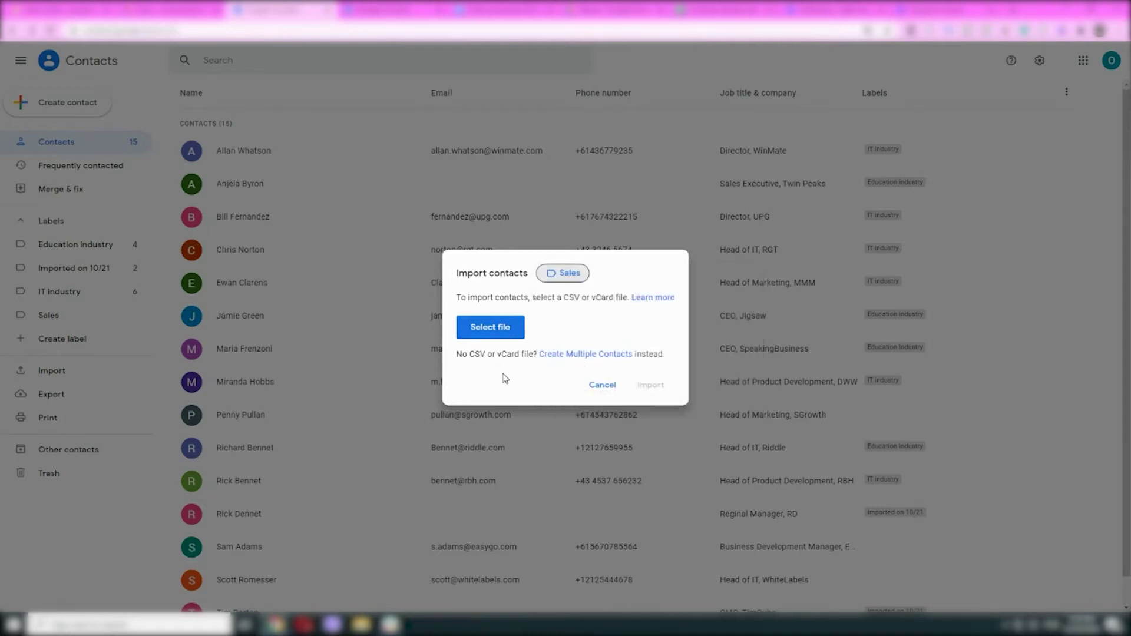
left_click(504, 334)
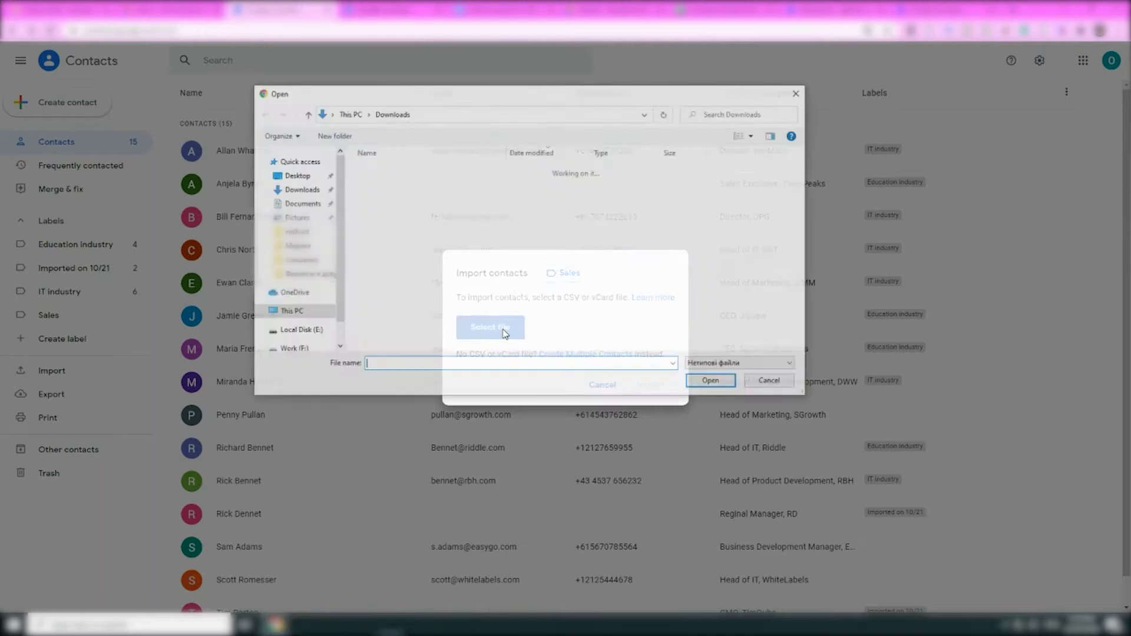
left_click(436, 186)
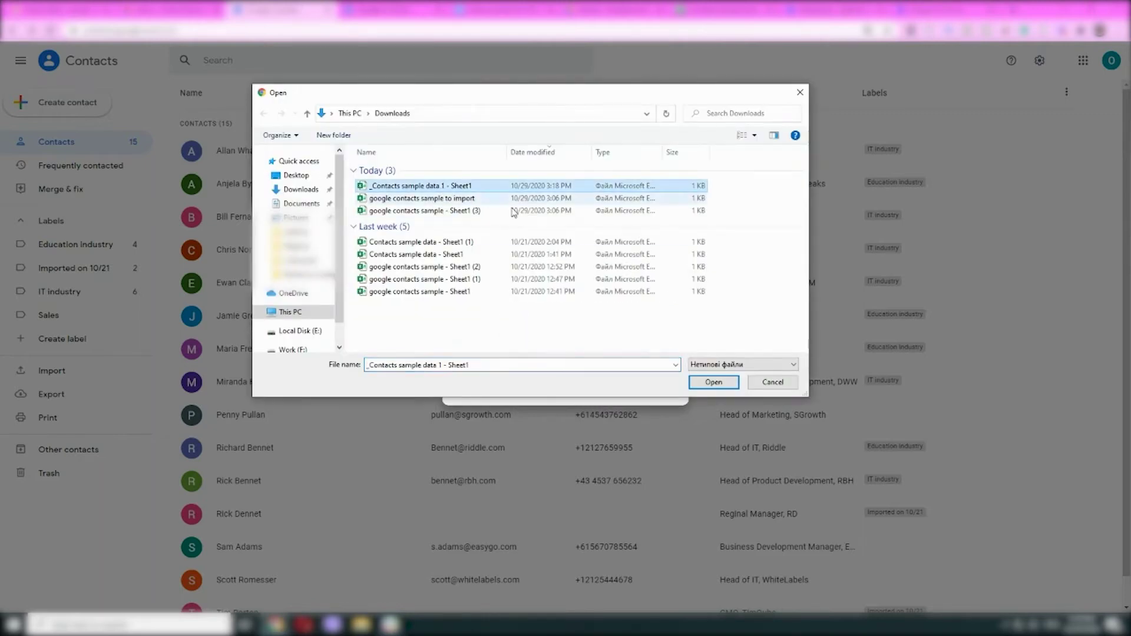
left_click(713, 382)
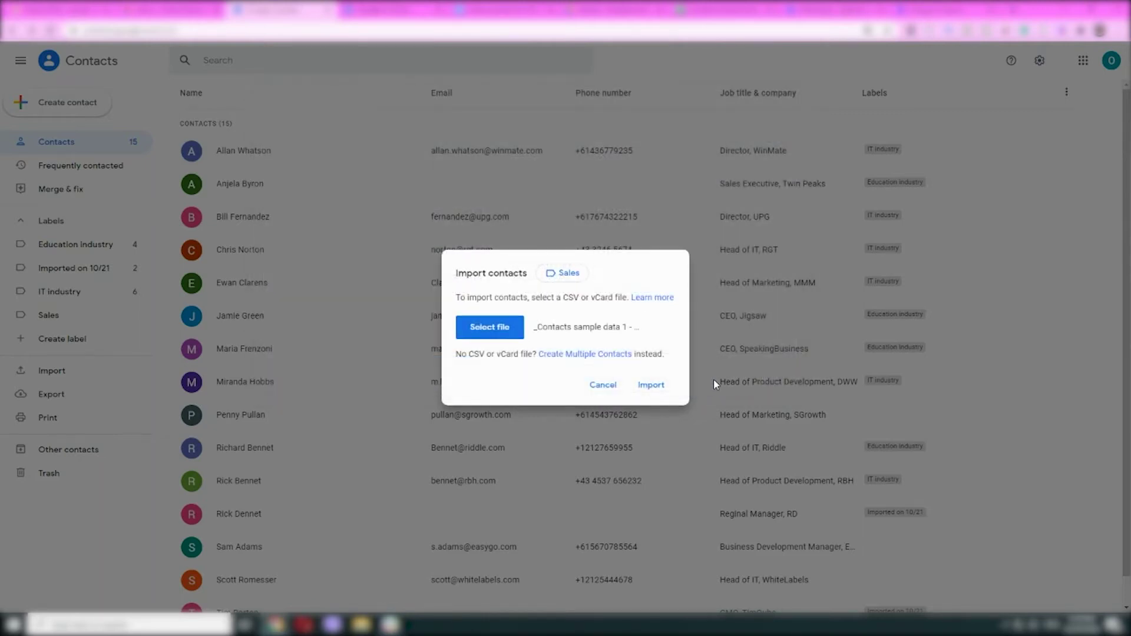
left_click(651, 387)
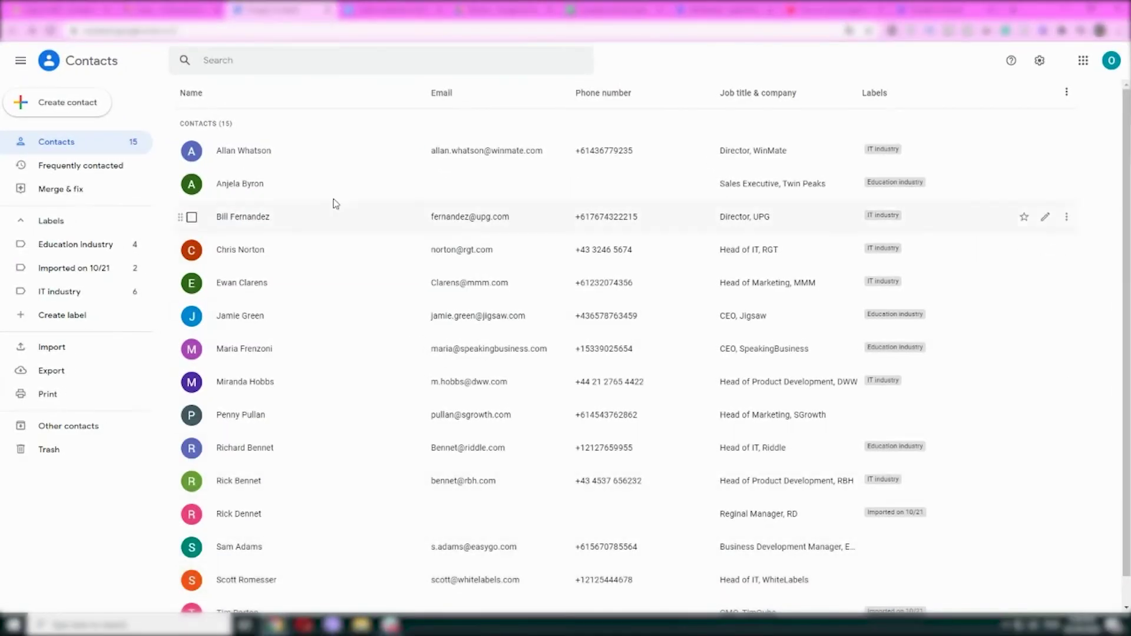
Export all 15 contacts as an Outlook CSV file.
left_click(62, 374)
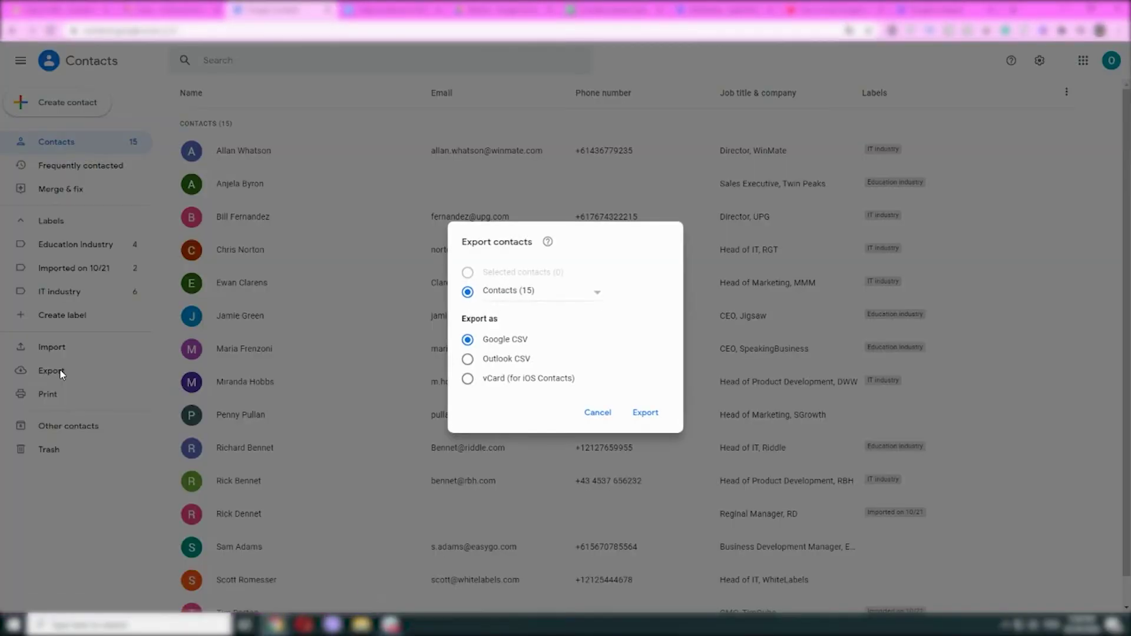
left_click(467, 360)
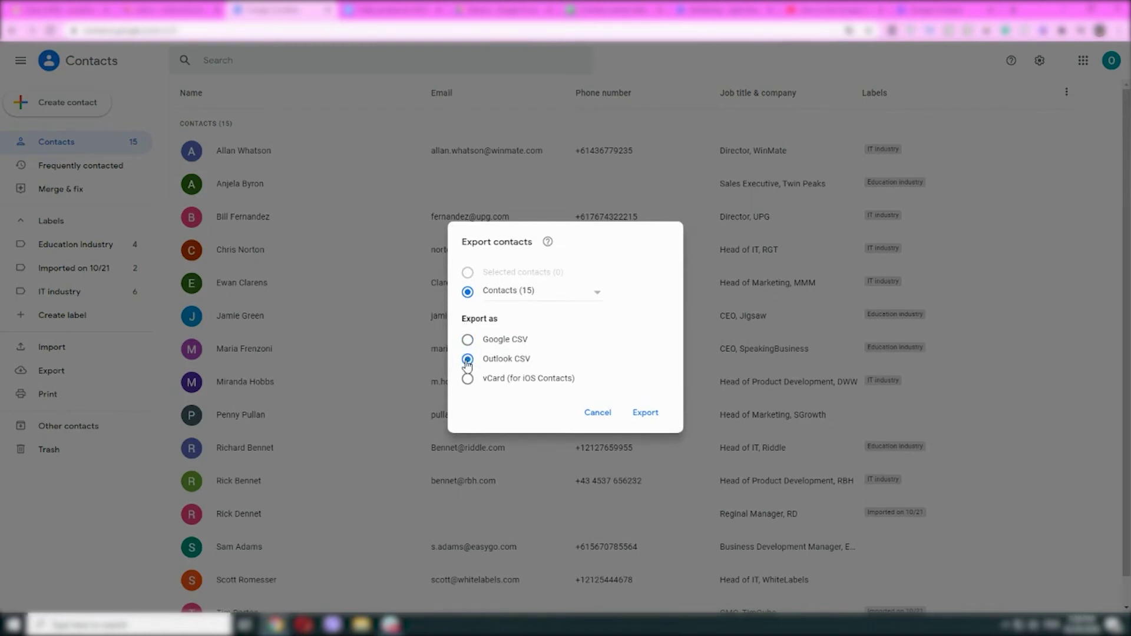
left_click(645, 414)
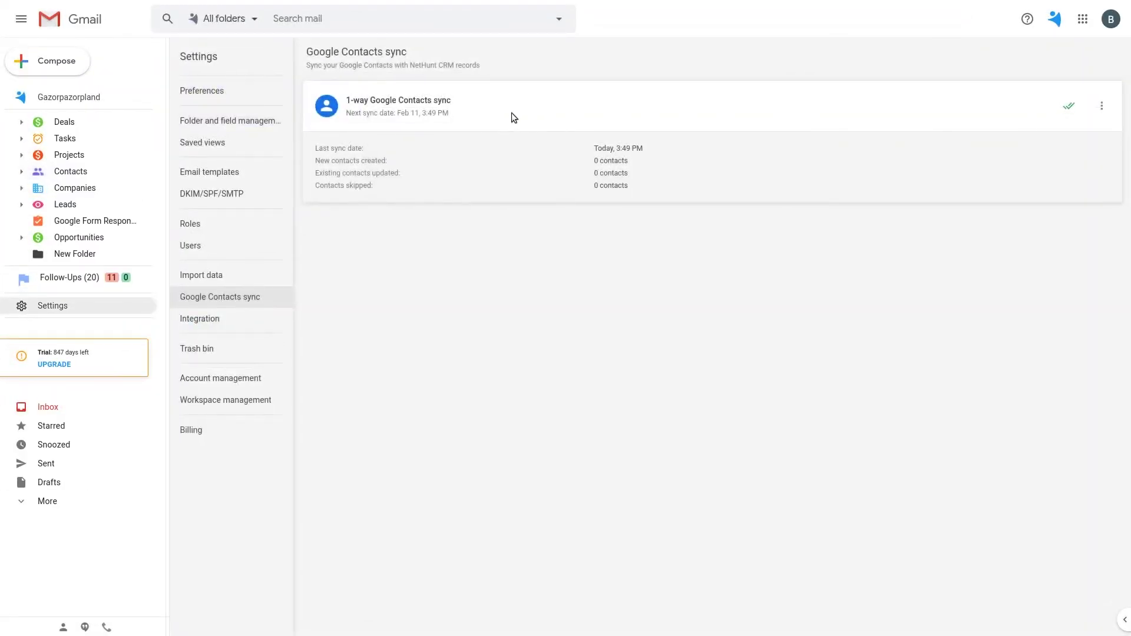
Show the options menu for the 1-way Google Contacts sync: pause, sync manually or disconnect.
left_click_drag(446, 115, 377, 117)
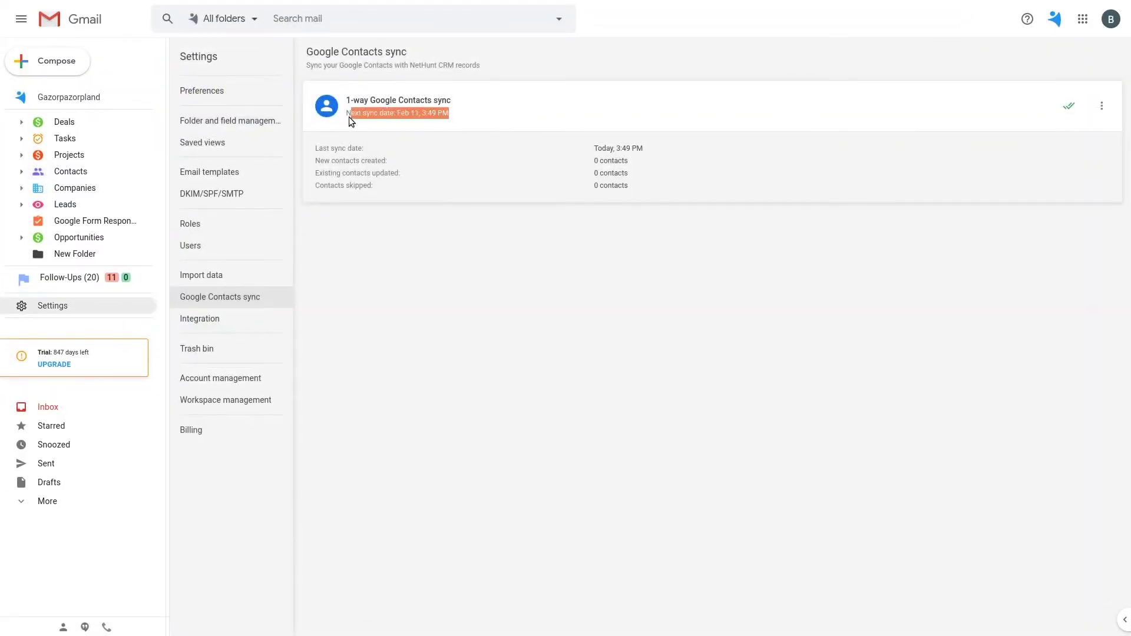
left_click(493, 116)
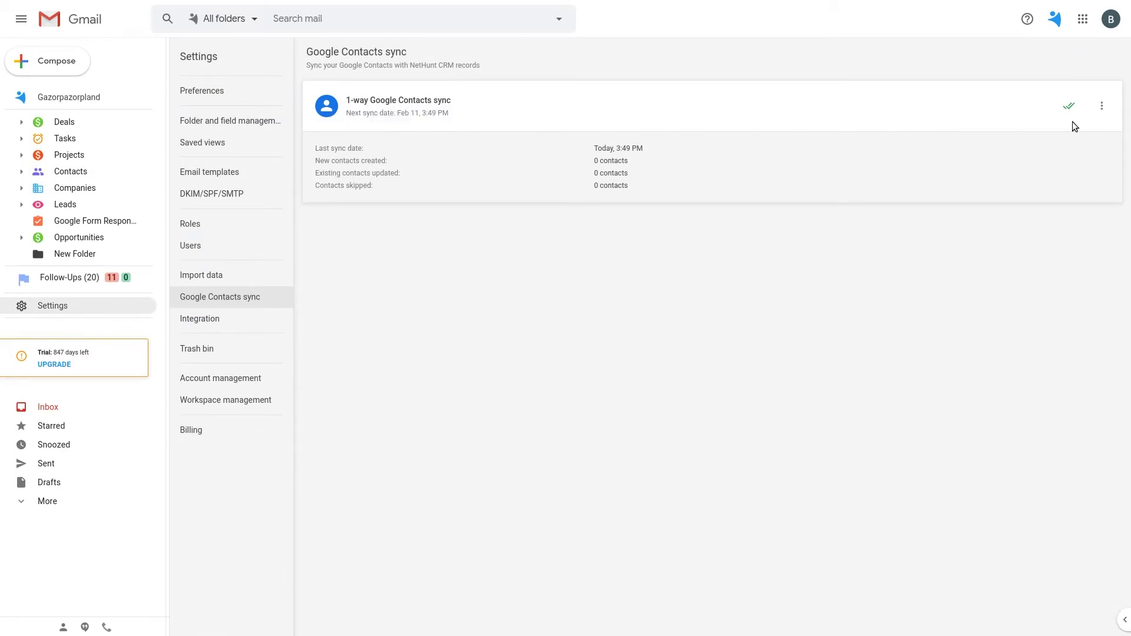
left_click(1103, 108)
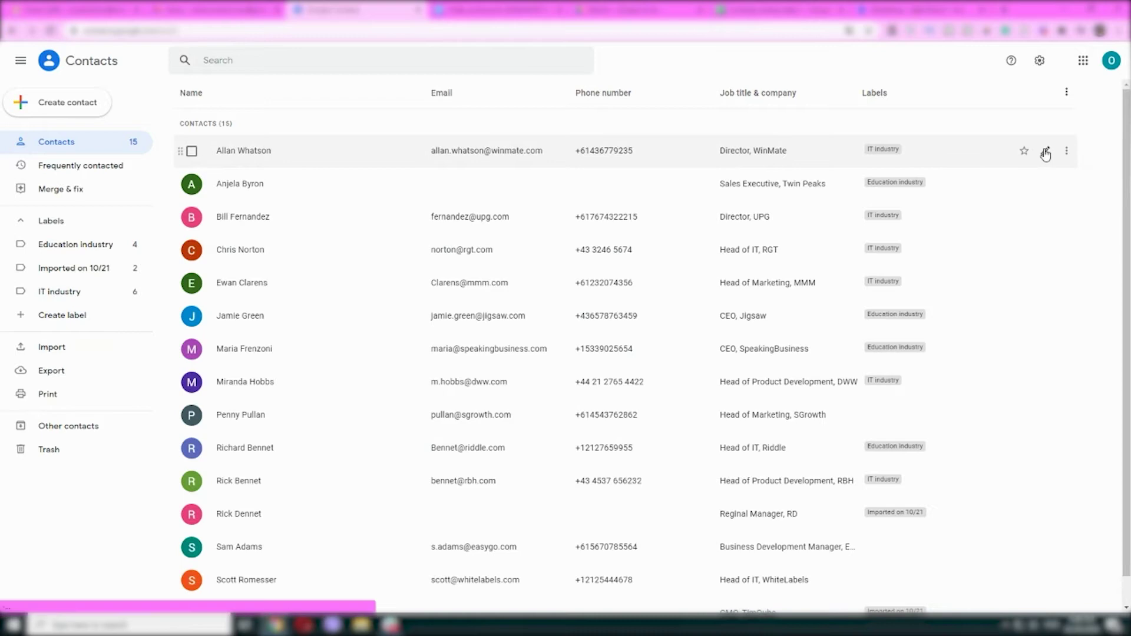
left_click(1044, 154)
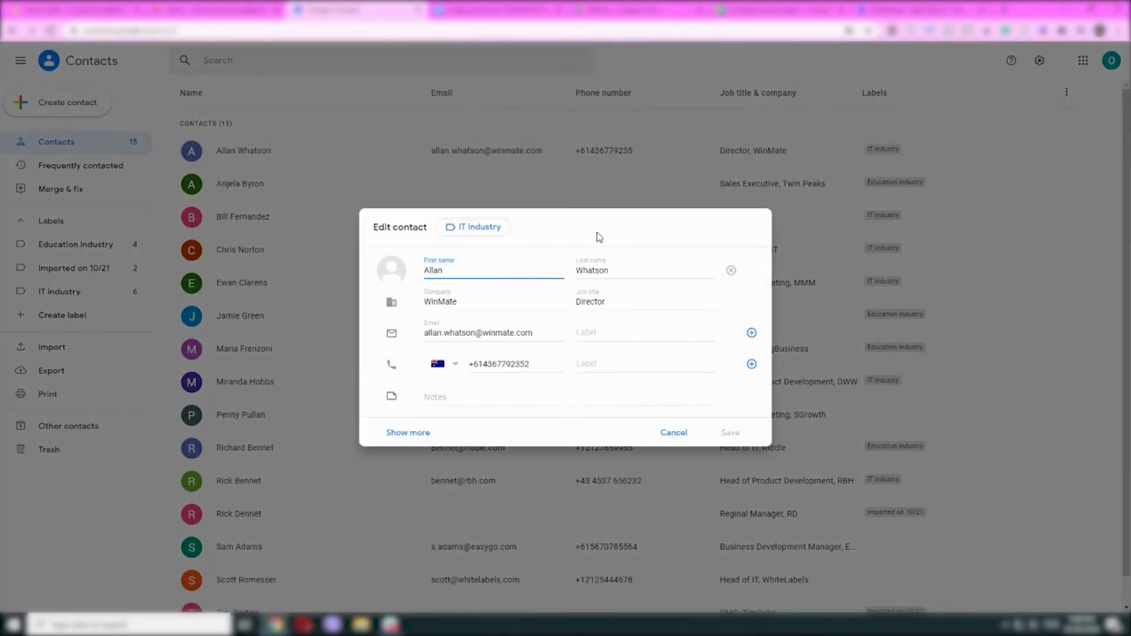
left_click(673, 432)
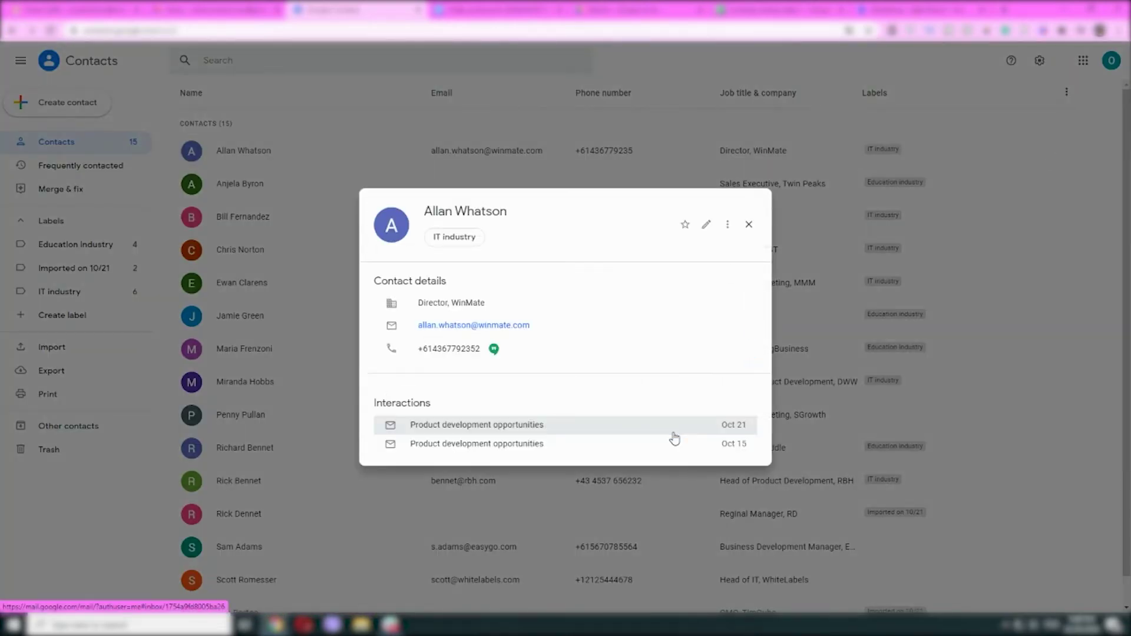
left_click(748, 224)
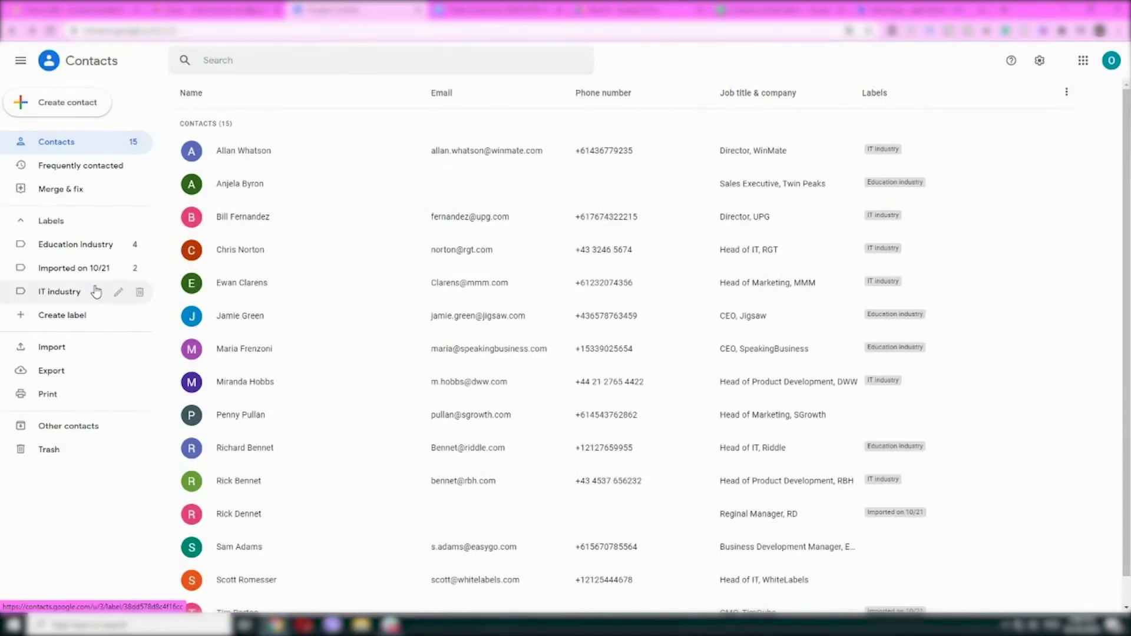
left_click(94, 250)
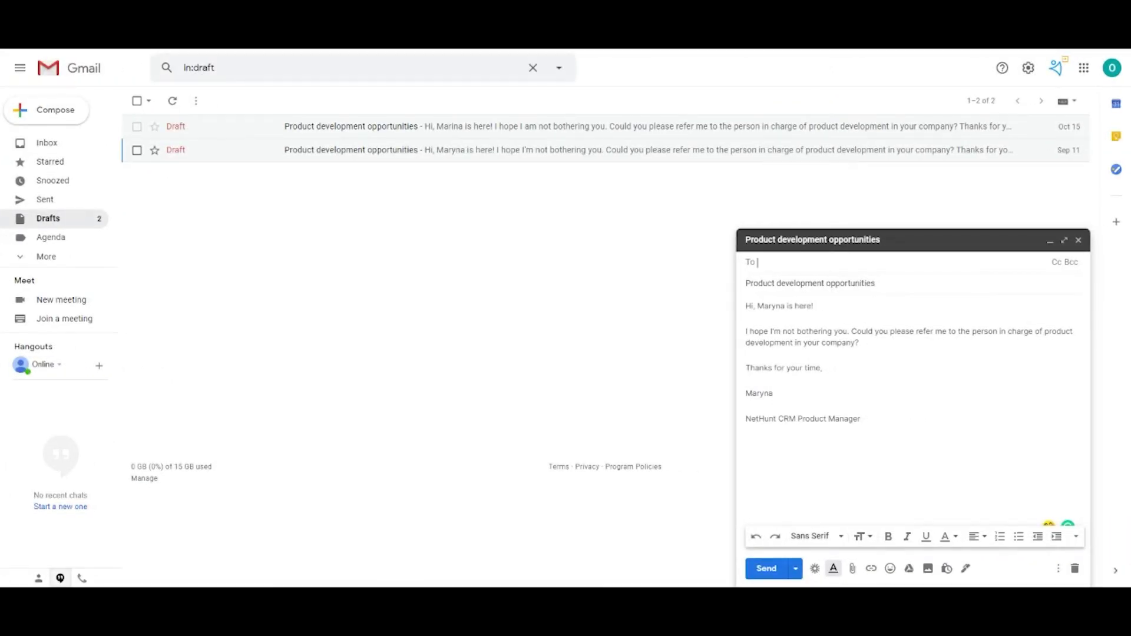
Address the draft to the IT industry group, then apply Label 1 to the selected contacts.
type("ed")
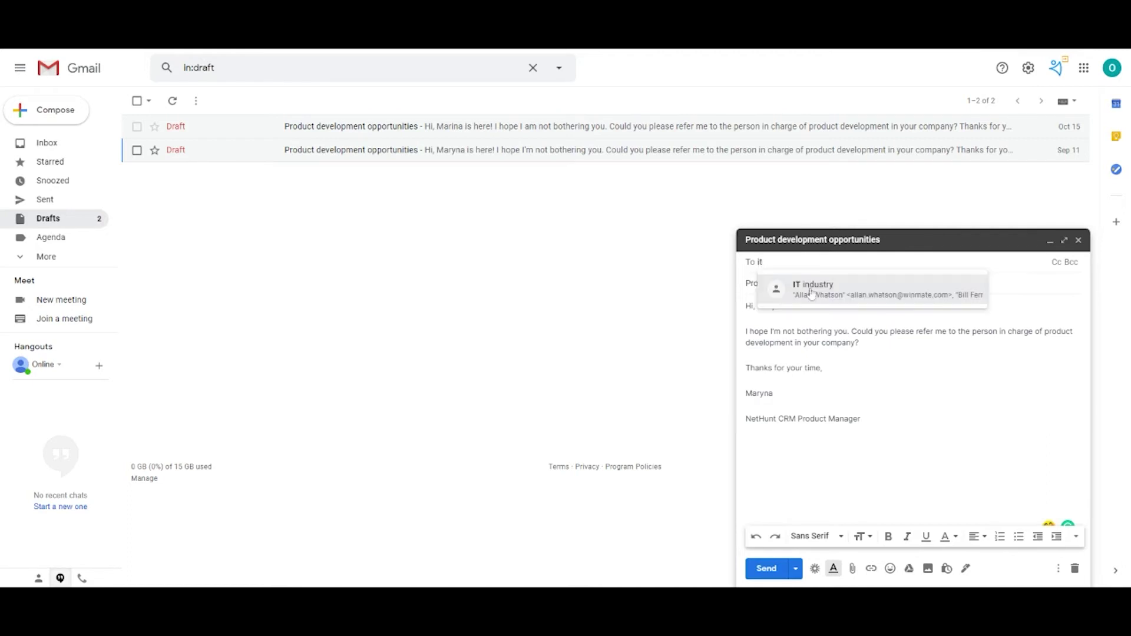
left_click(816, 295)
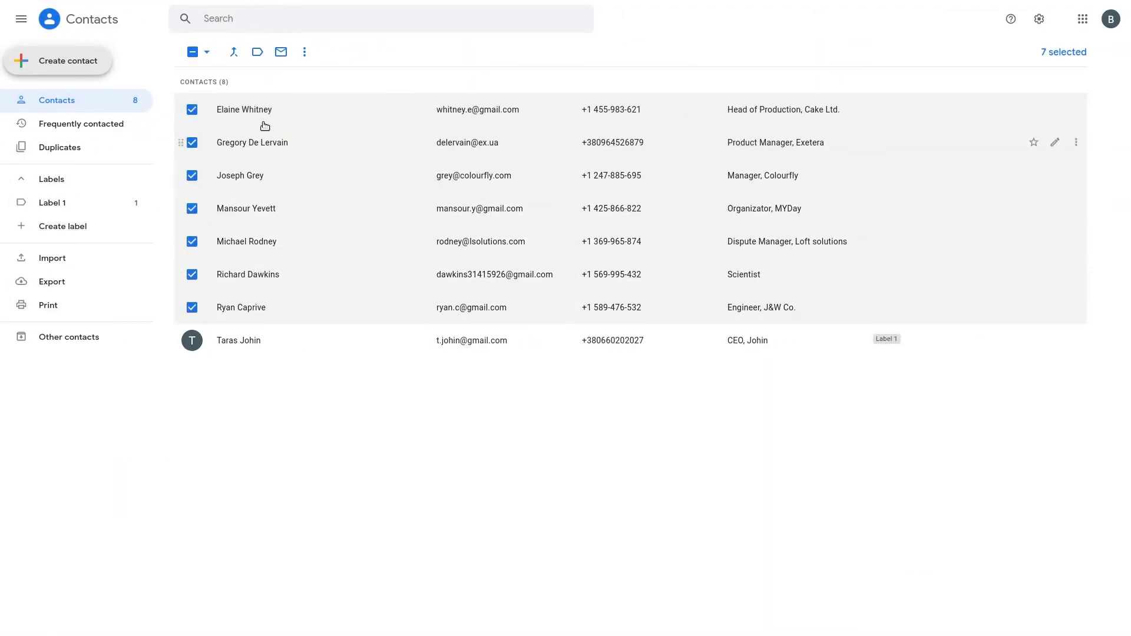
left_click(258, 52)
left_click(292, 94)
left_click(296, 124)
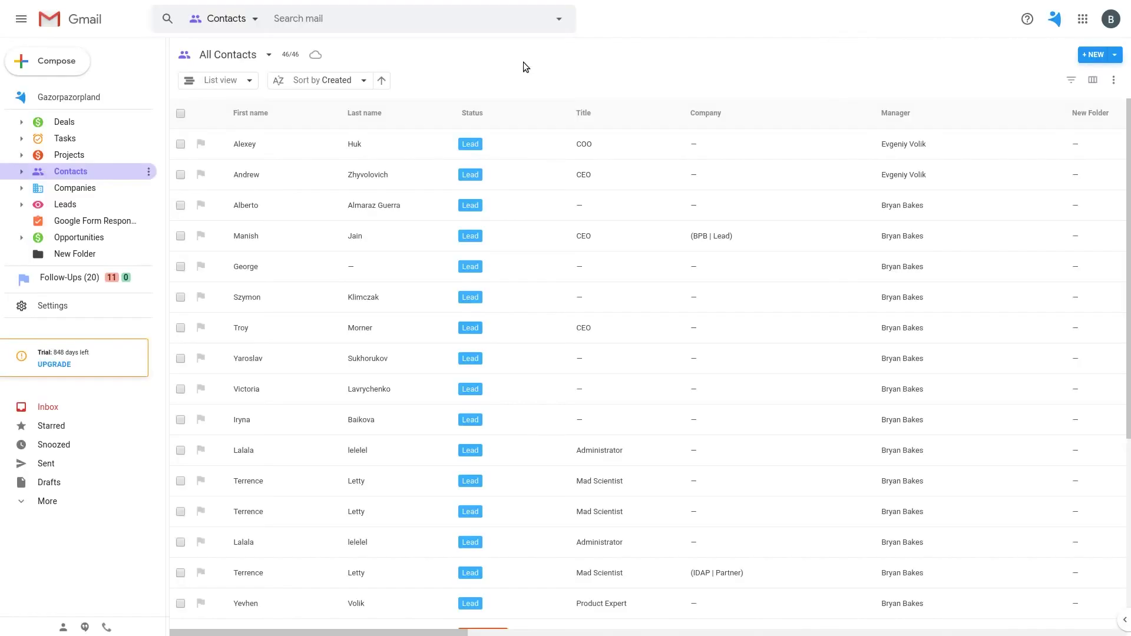
Sync the Label 1 (8) Google contacts into the Contacts folder and check the new records.
left_click(94, 309)
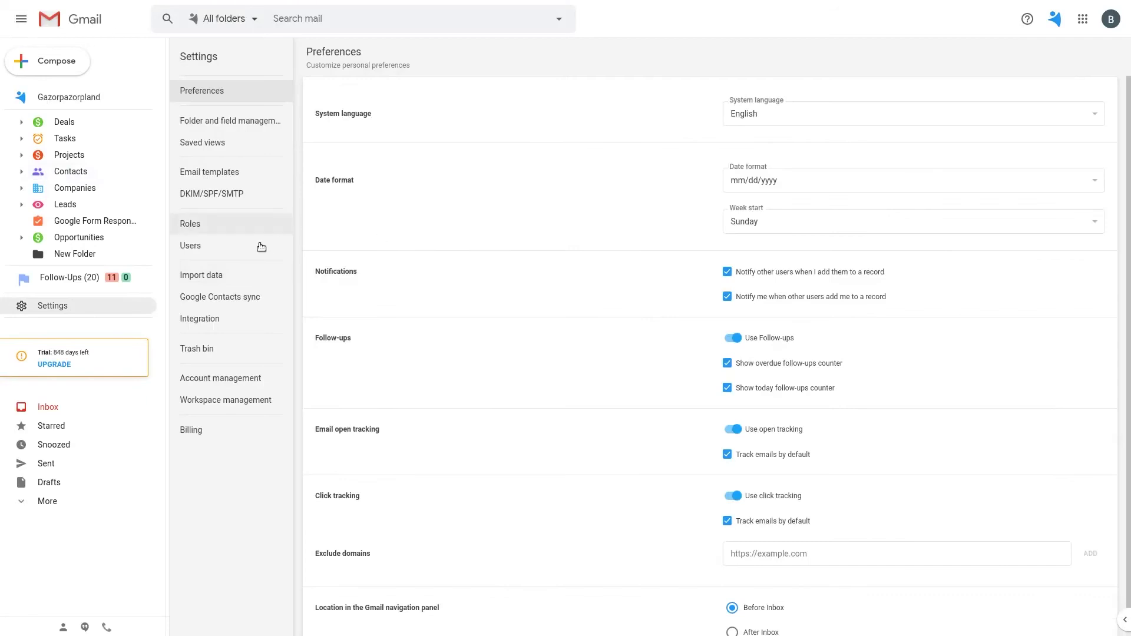
left_click(219, 299)
left_click(1092, 106)
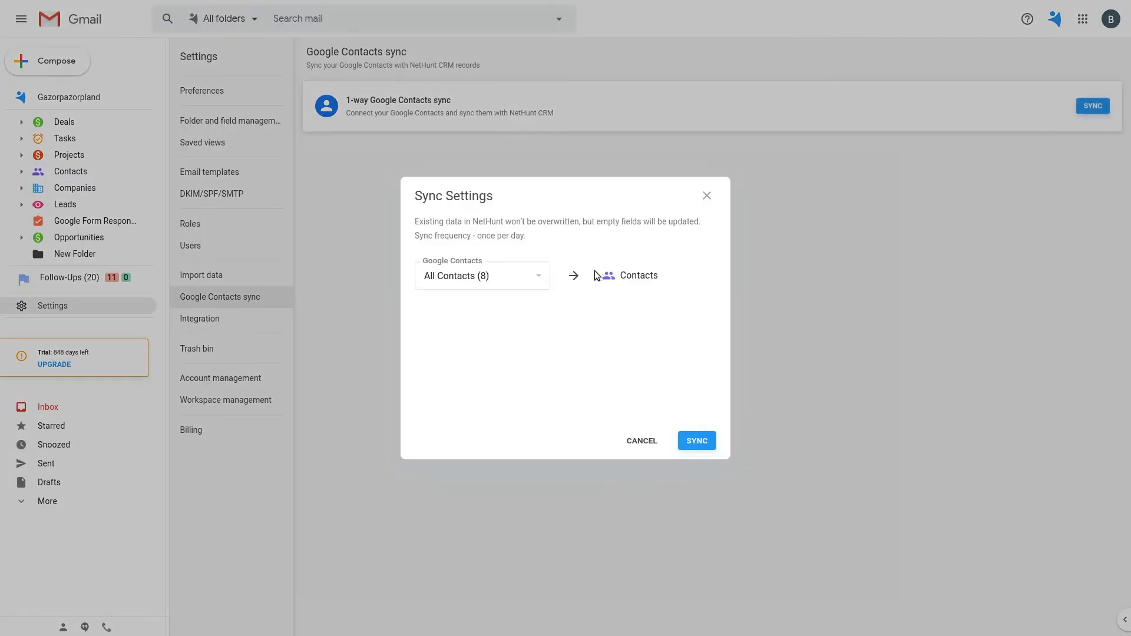
left_click(506, 276)
left_click(518, 329)
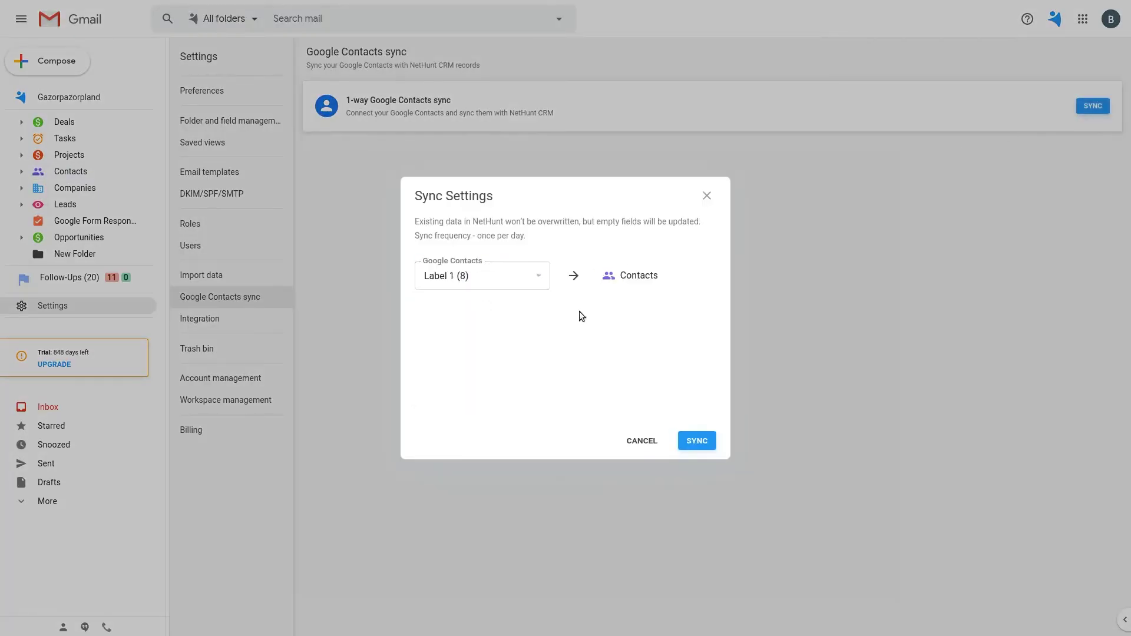
left_click(696, 439)
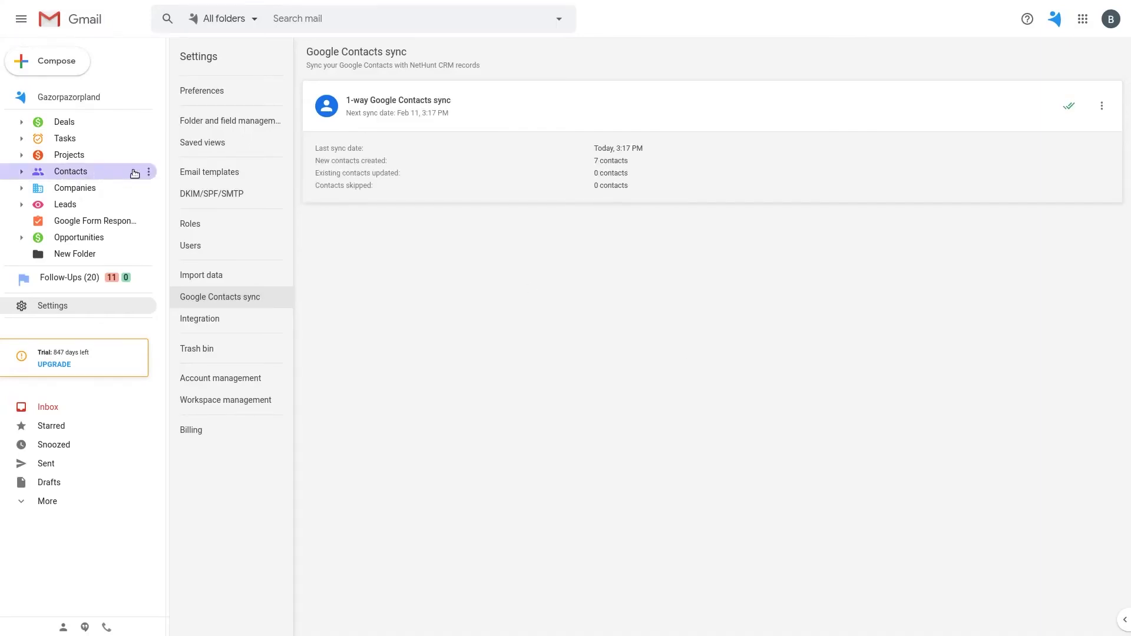
left_click(96, 172)
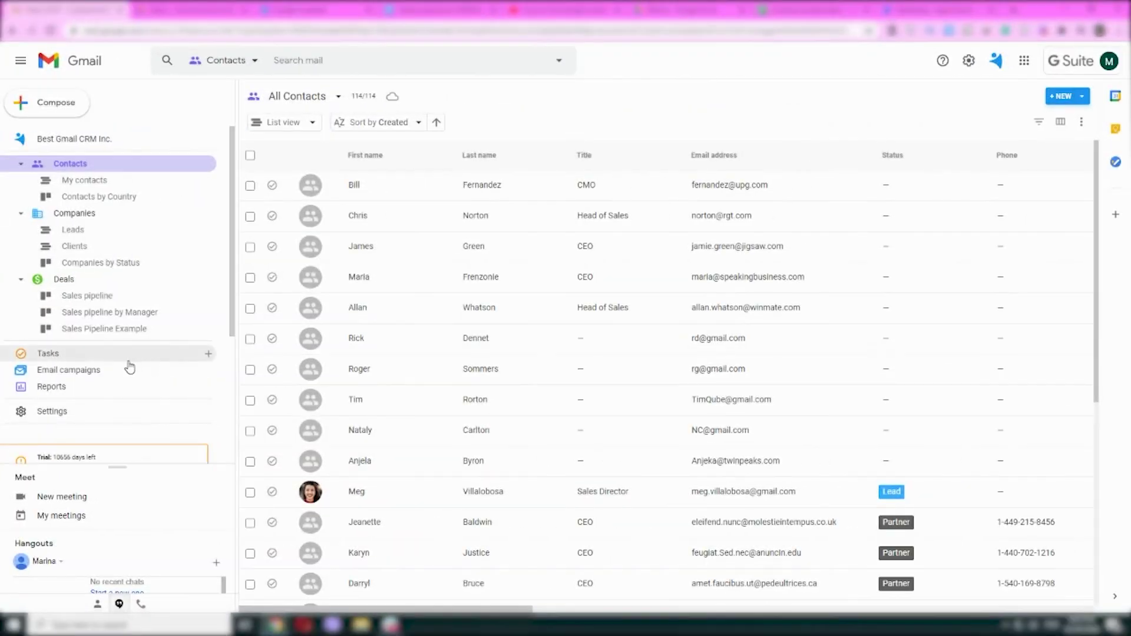
Create the 'Free month' email campaign targeting the Contacts by Country view for United States.
left_click(116, 369)
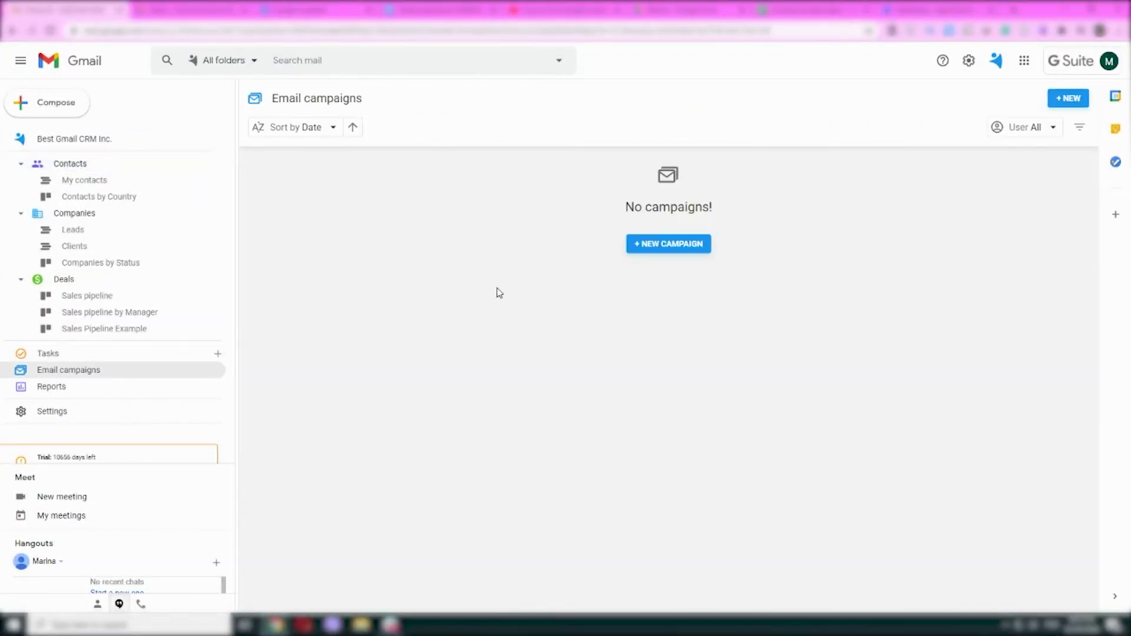
left_click(663, 246)
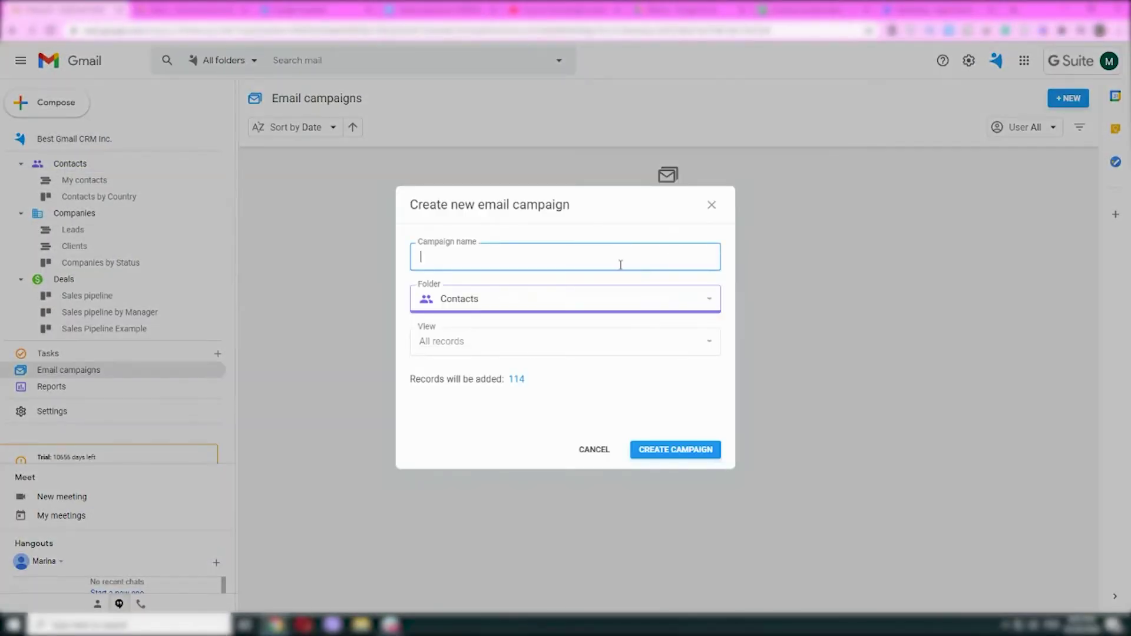
type("Free month")
left_click(480, 343)
left_click(501, 397)
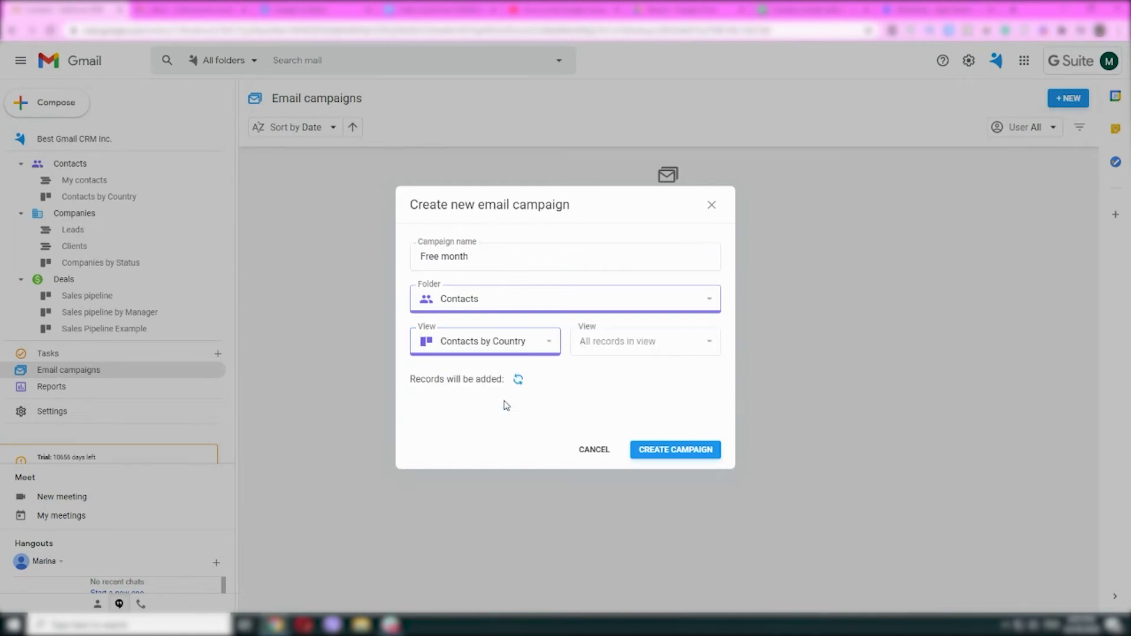
left_click(702, 348)
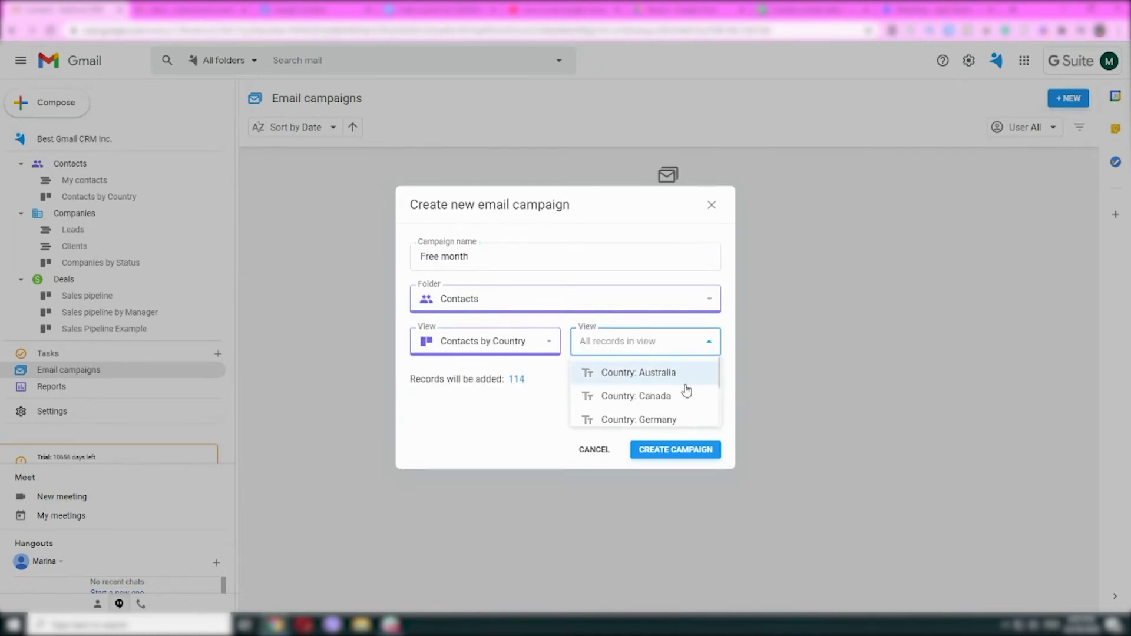
scroll(686, 385, "down", 2)
left_click(679, 408)
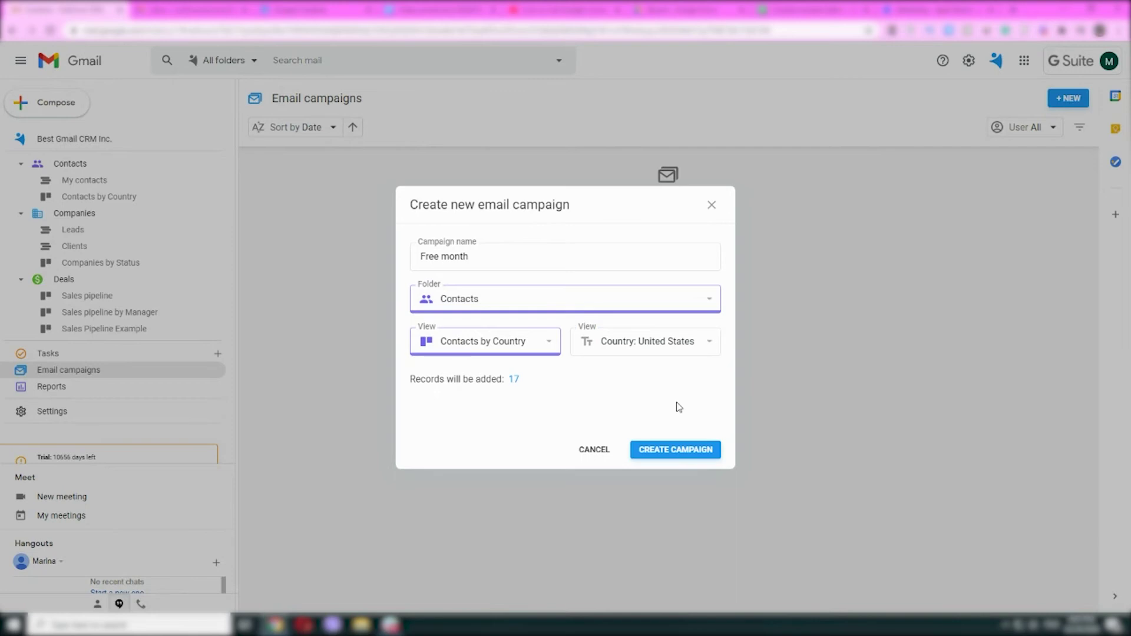
left_click(677, 451)
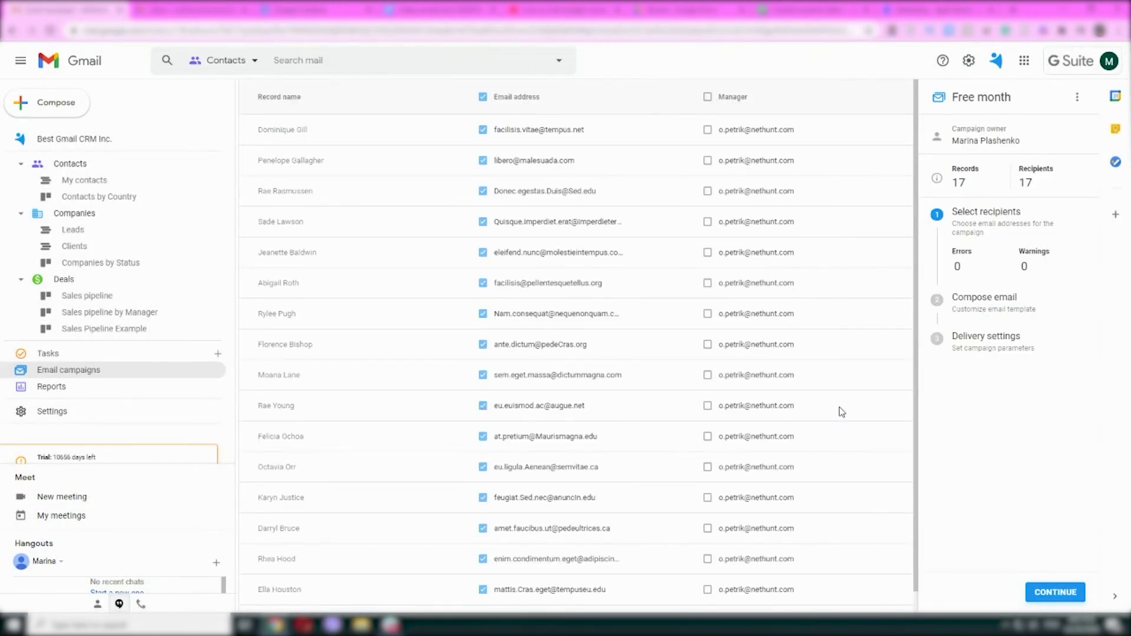
Review the recipient list and continue to the Compose email step.
scroll(841, 412, "down", 2)
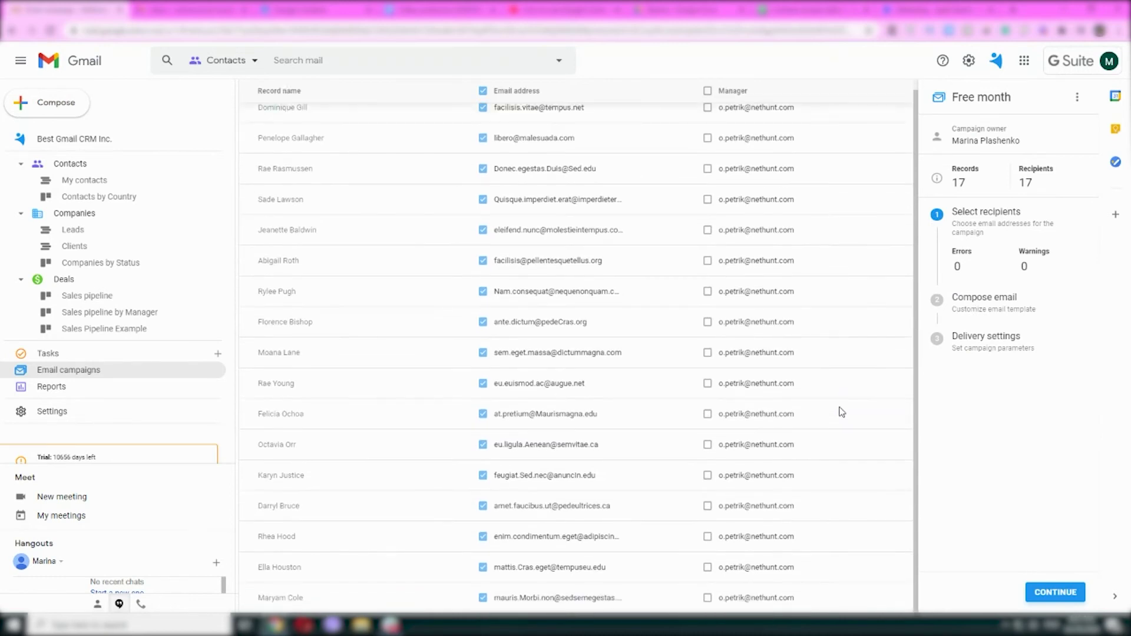
left_click(1049, 595)
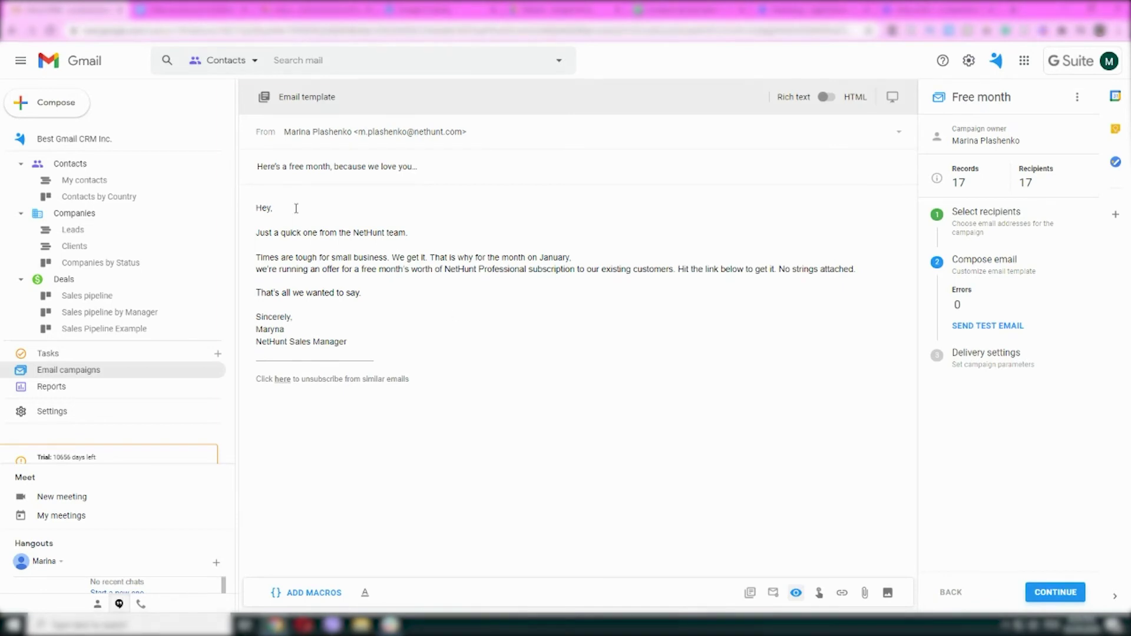
Insert a First name macro into the greeting with fallback text 'there!'.
left_click(306, 592)
left_click(297, 506)
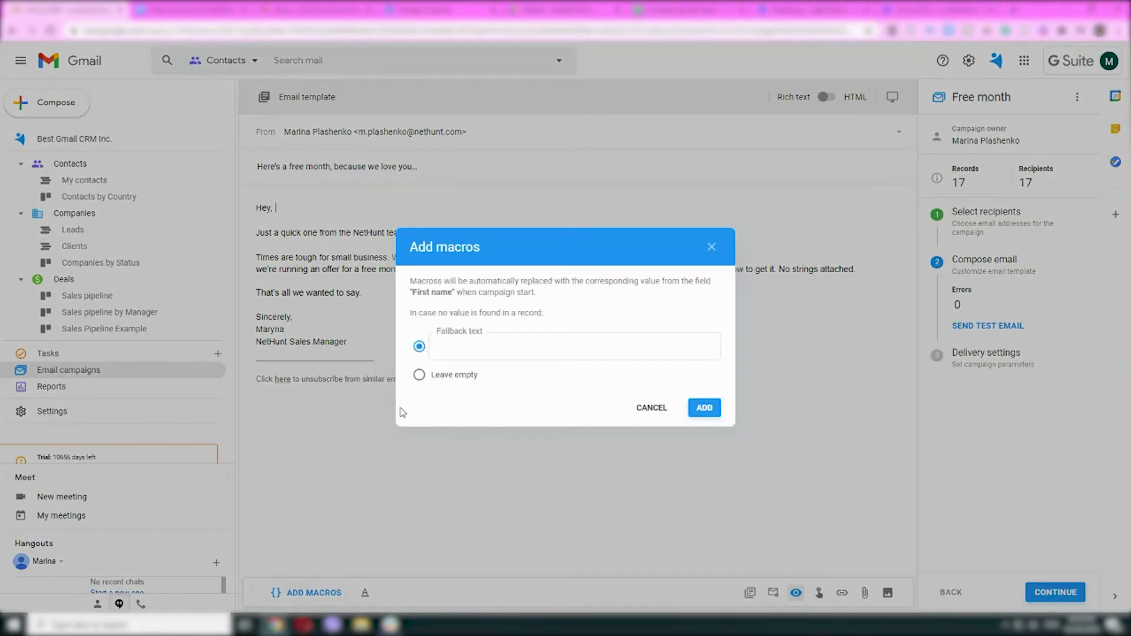
type("there!")
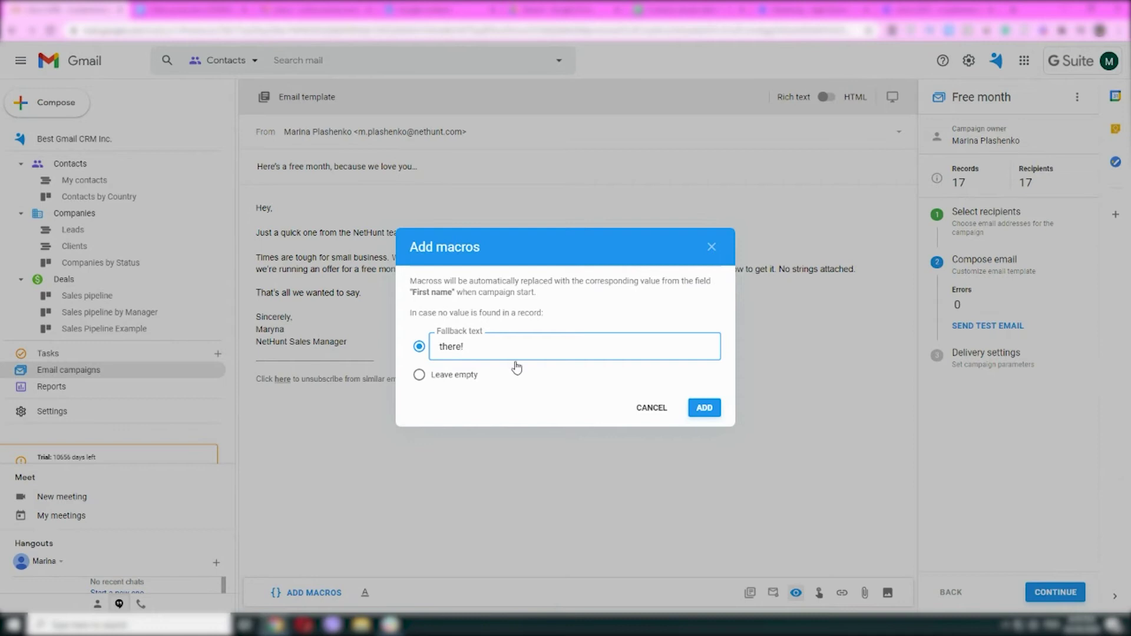
left_click(701, 406)
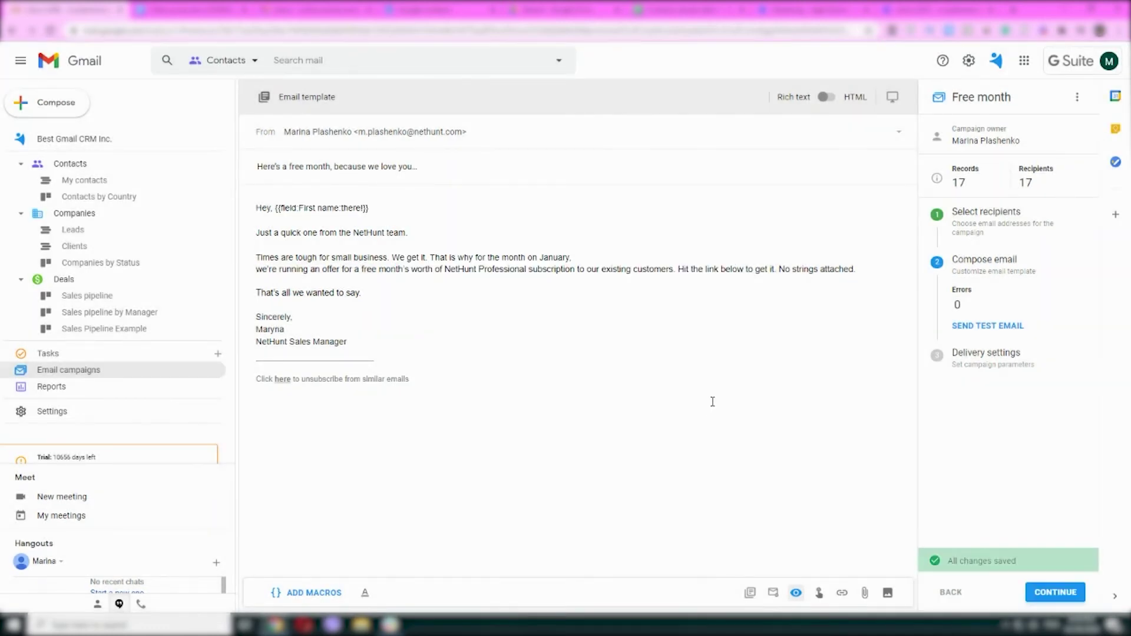
Preview the email for several recipients to check the personalised greeting.
left_click(892, 96)
left_click(733, 151)
left_click(734, 151)
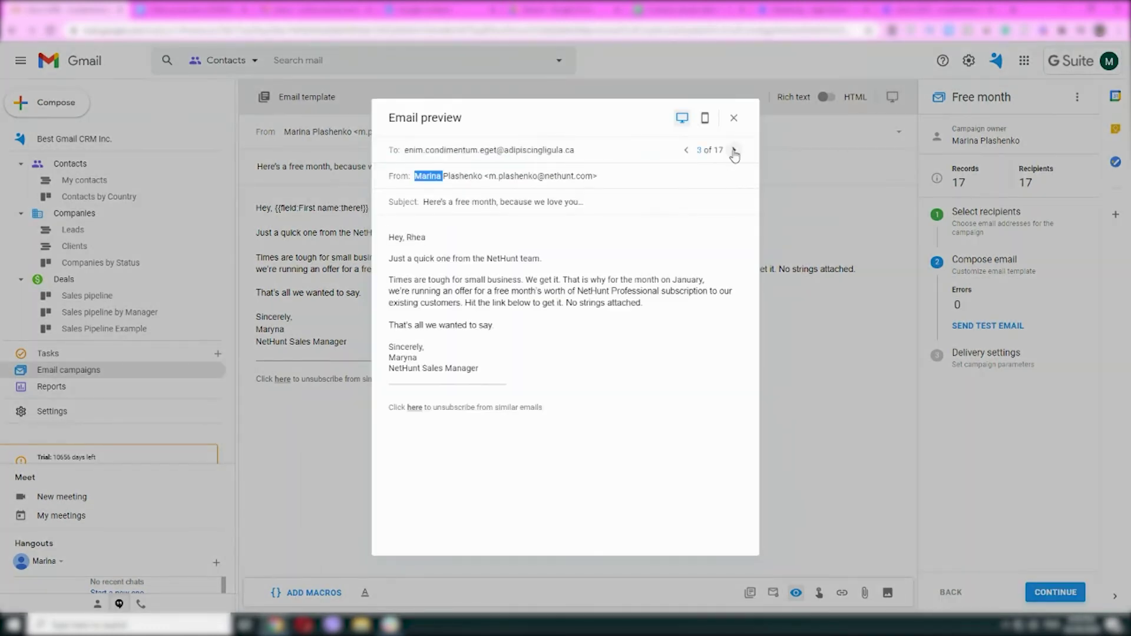
left_click(733, 151)
left_click(734, 150)
left_click(734, 151)
left_click(733, 151)
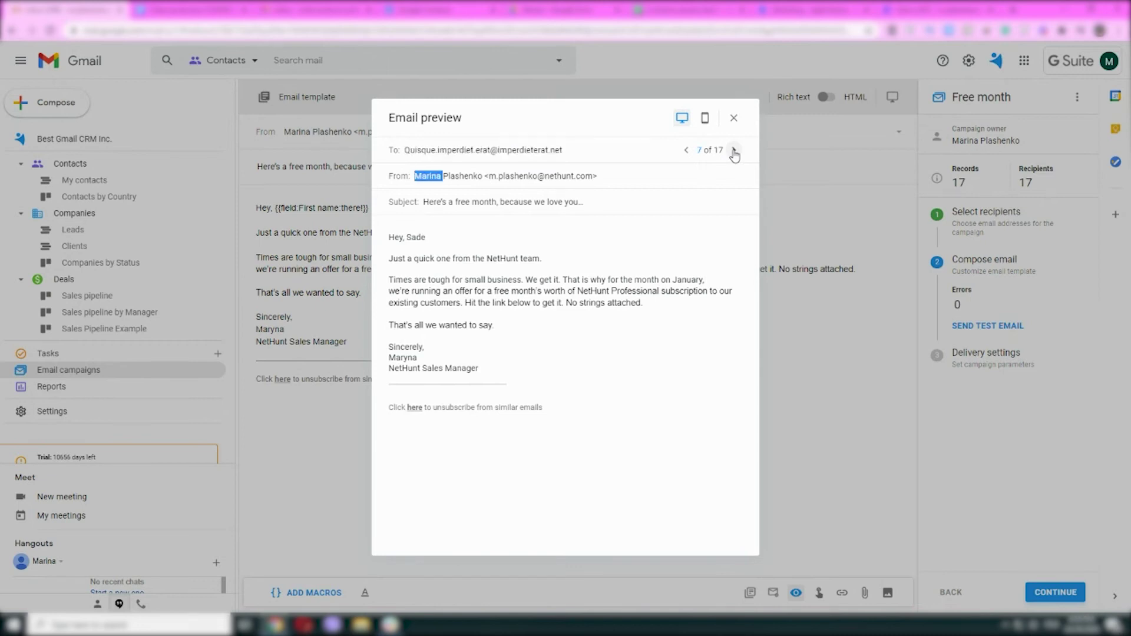
left_click(733, 119)
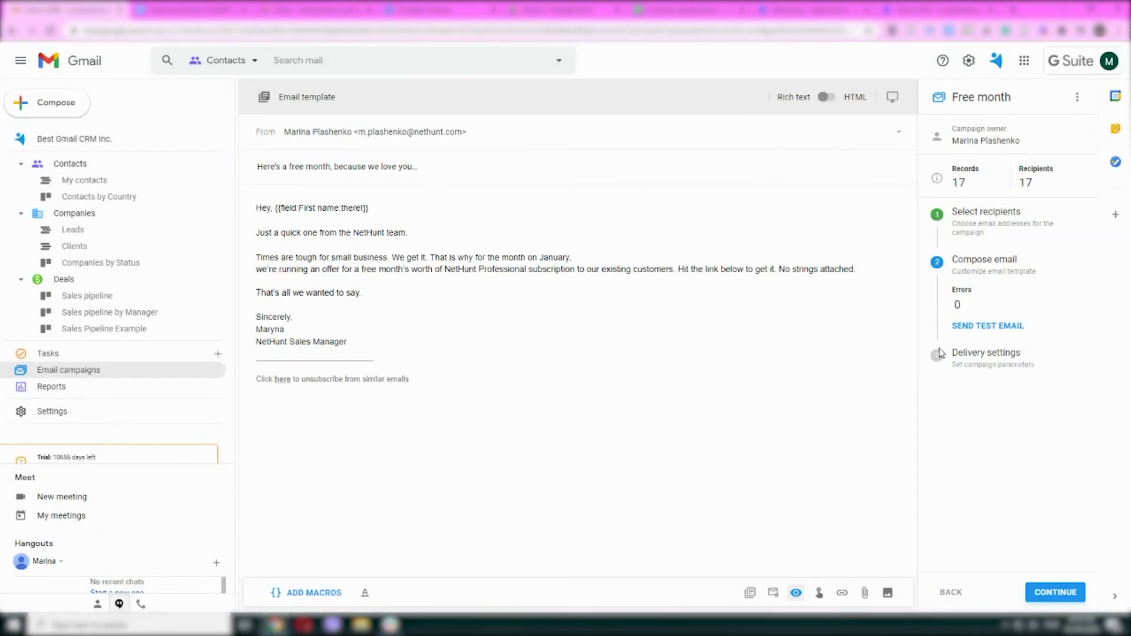
Send a test of the Free month email to your own address with the message 'test'.
left_click(987, 325)
left_click(493, 275)
type("m.pl")
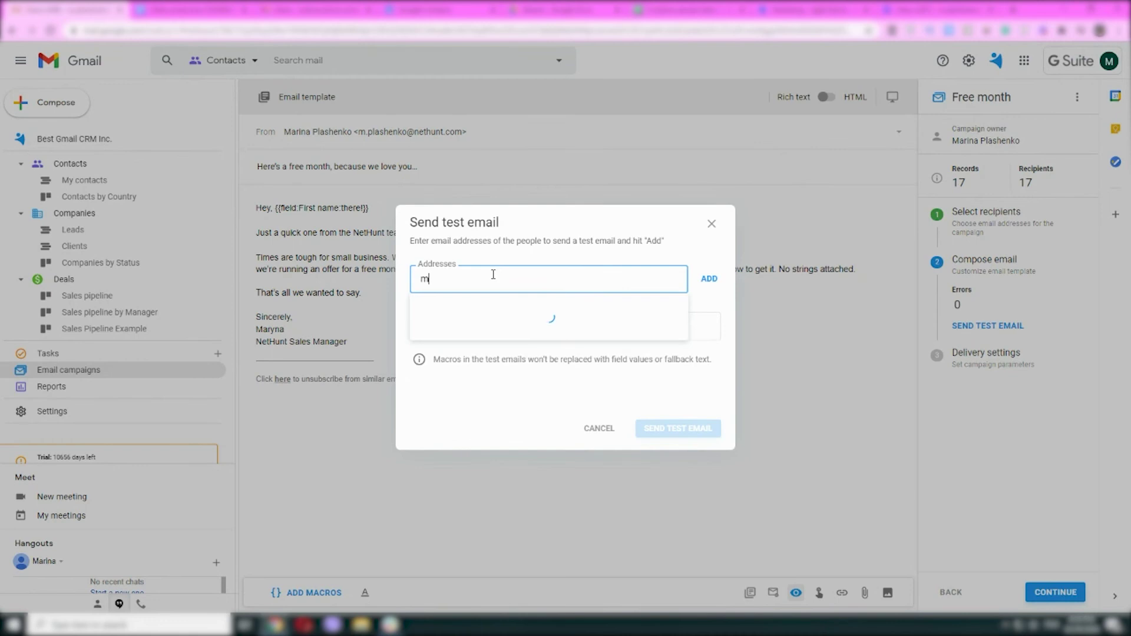
left_click(491, 312)
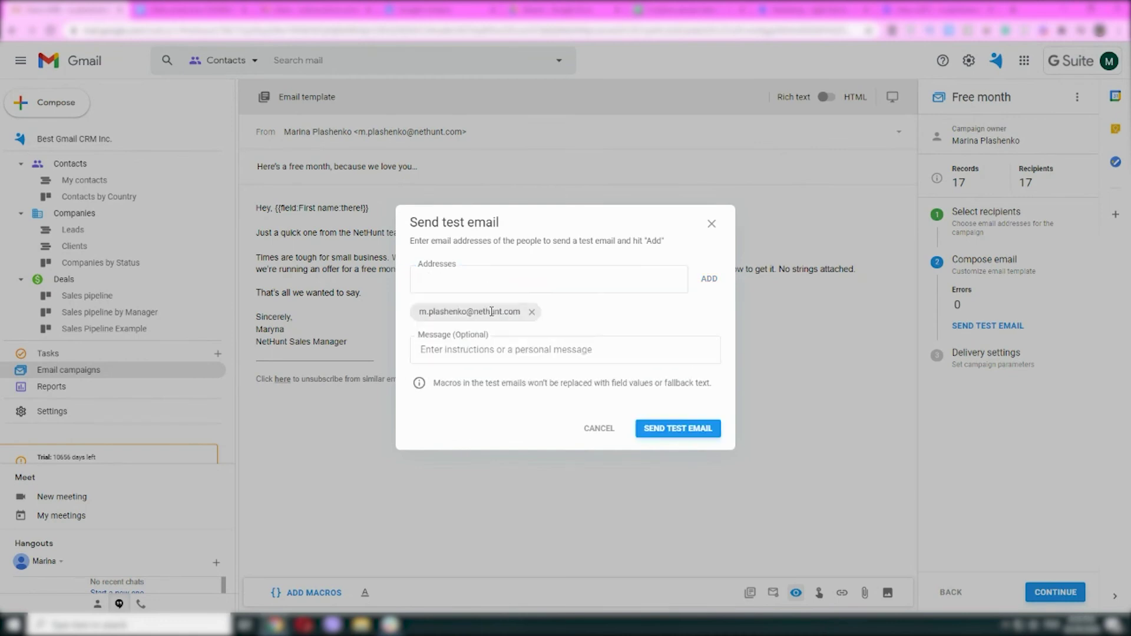
left_click(524, 350)
type("test")
left_click(643, 436)
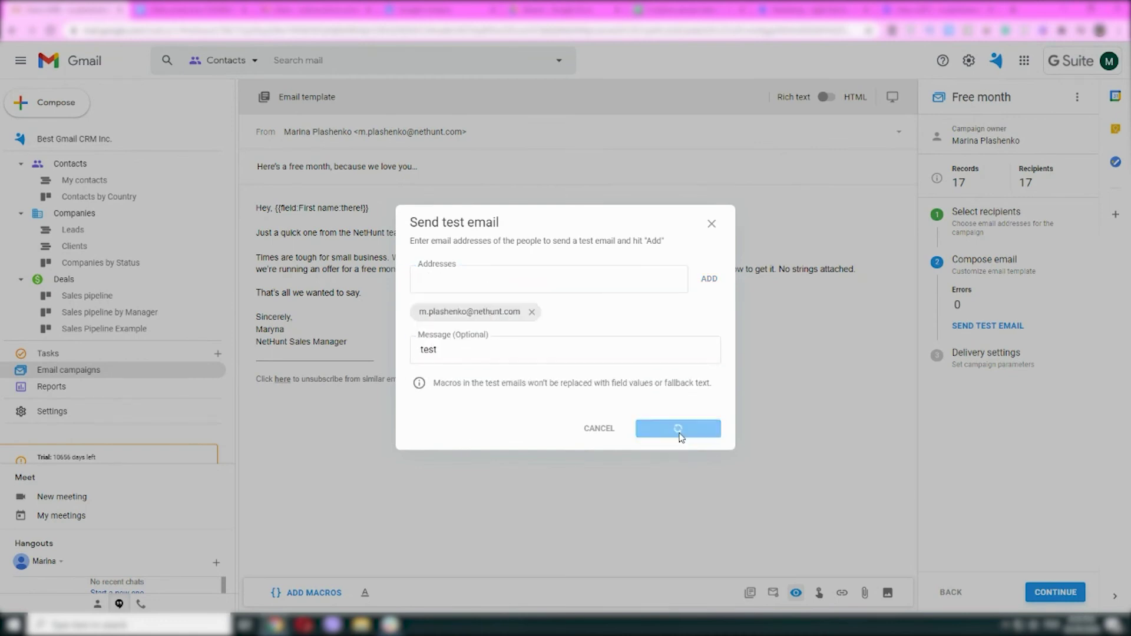
left_click(704, 382)
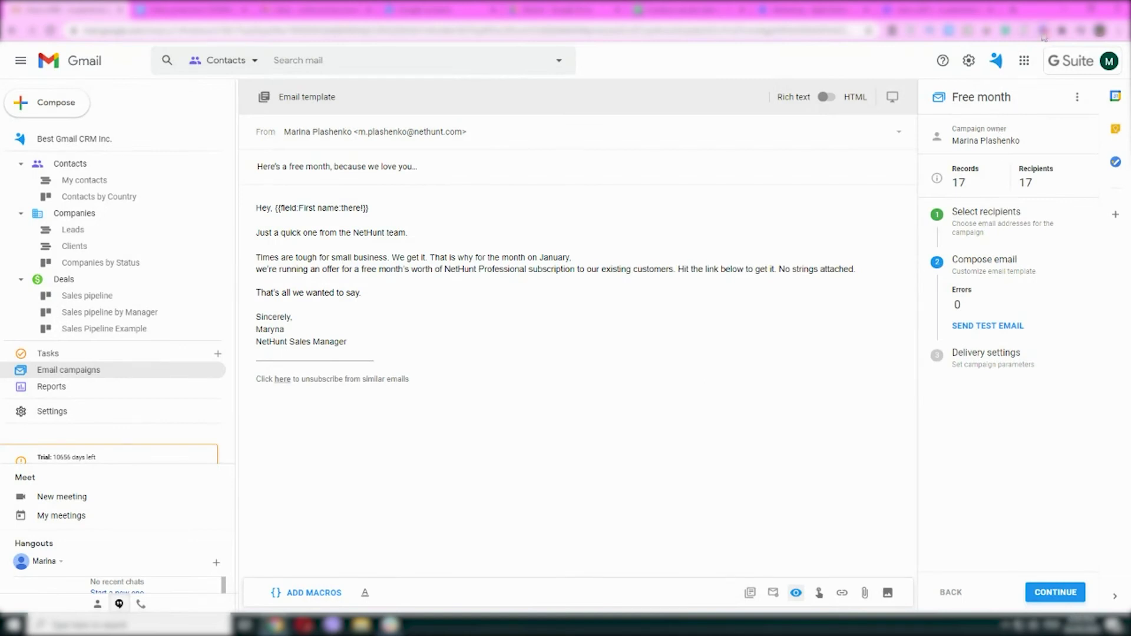
Advance the Free month campaign to its Delivery settings step, where SEND NOW appears.
left_click(1045, 593)
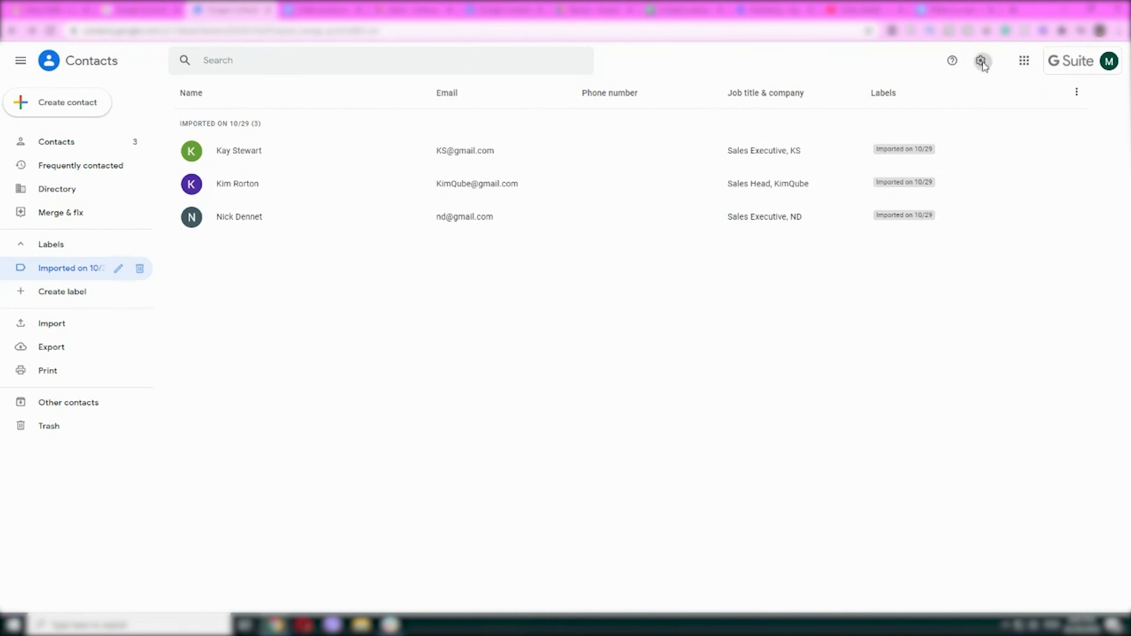
Invite a teammate as a delegate through Settings > Delegate access and send the invitation.
left_click(981, 62)
left_click(923, 93)
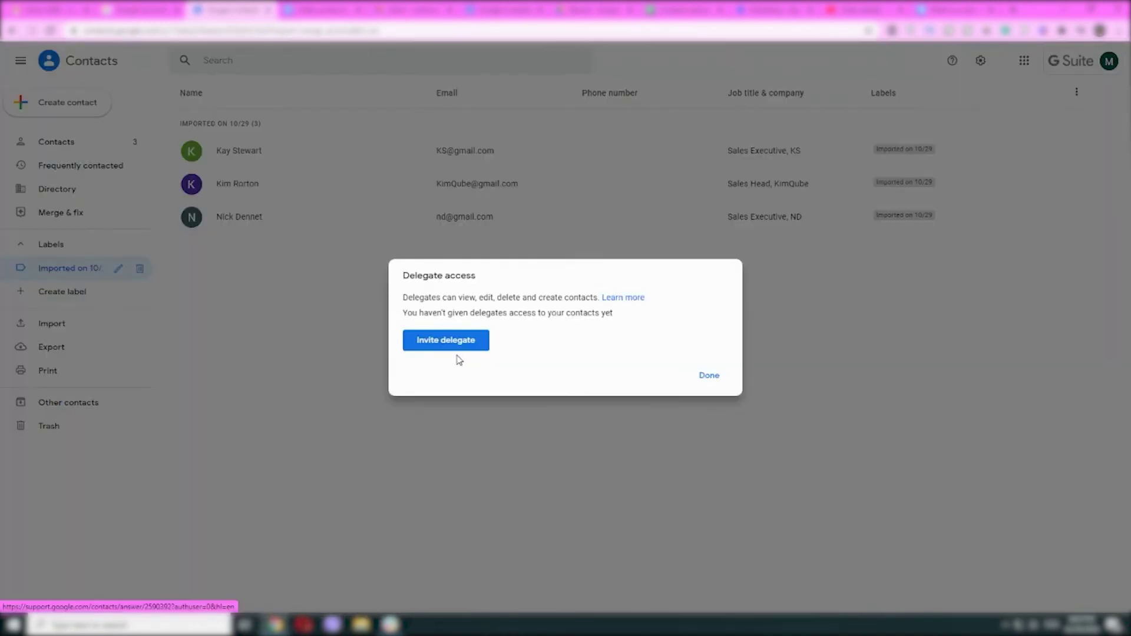
left_click(442, 346)
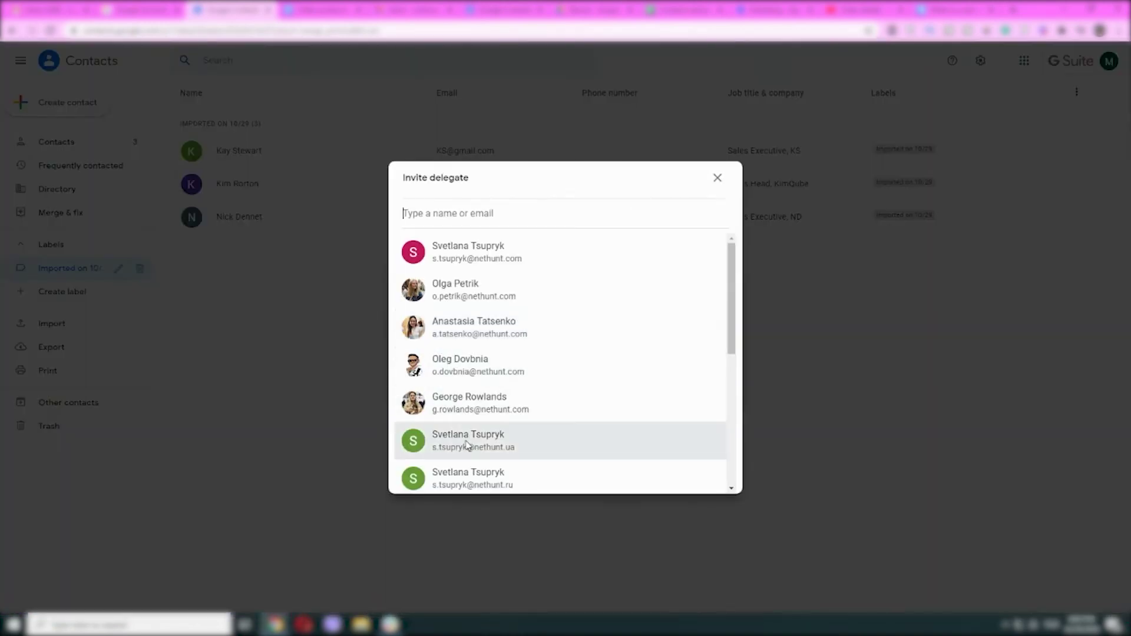
scroll(468, 448, "down", 1)
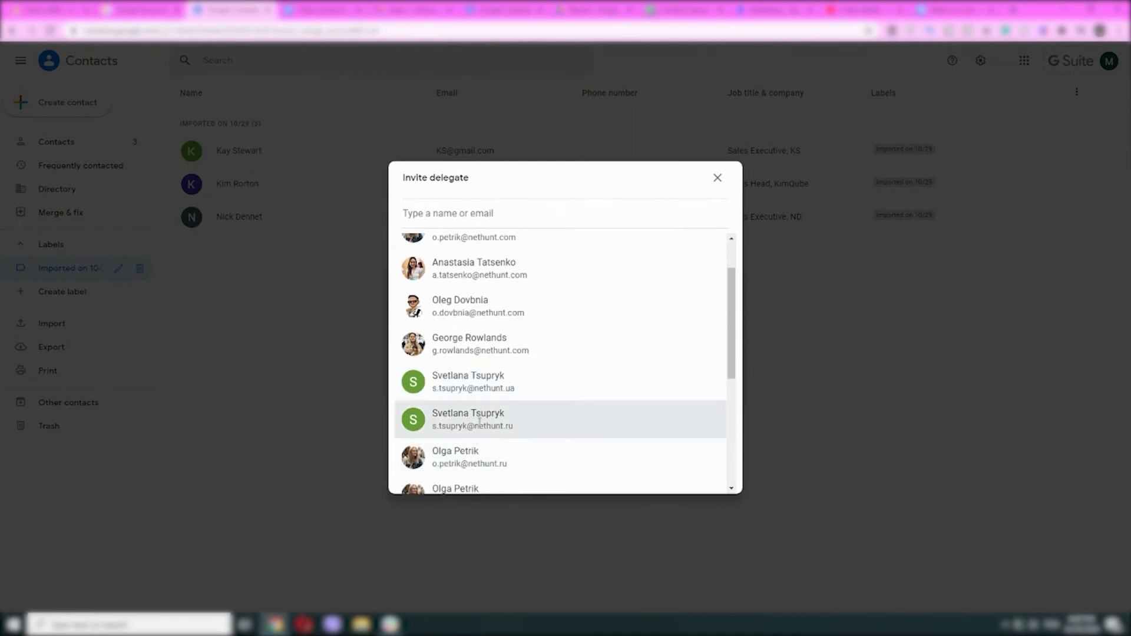
left_click(501, 351)
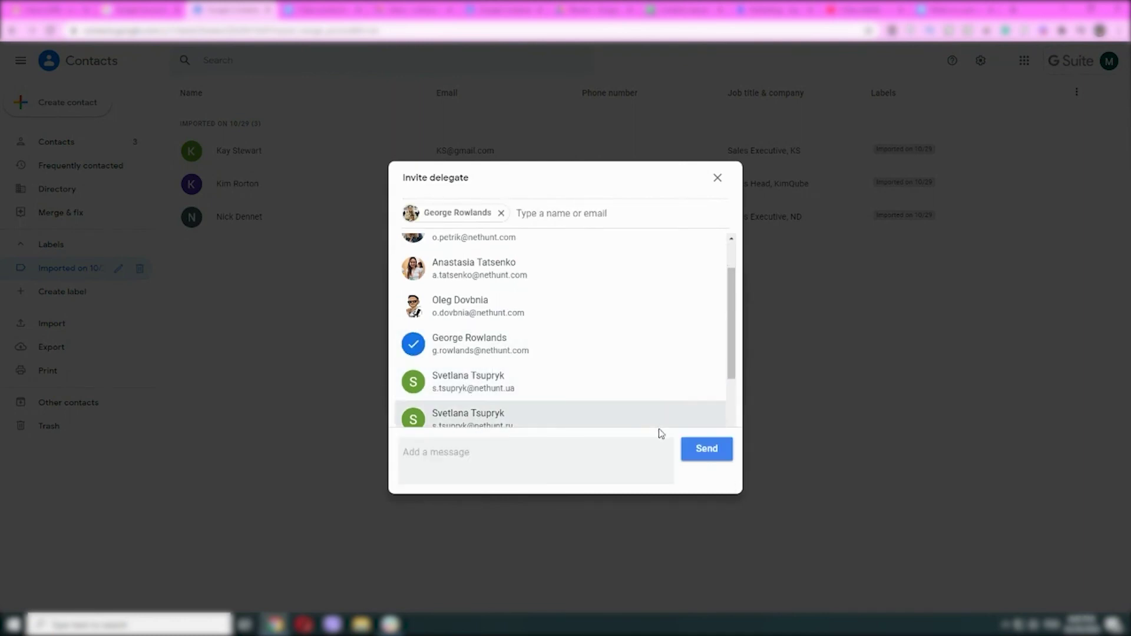
left_click(693, 448)
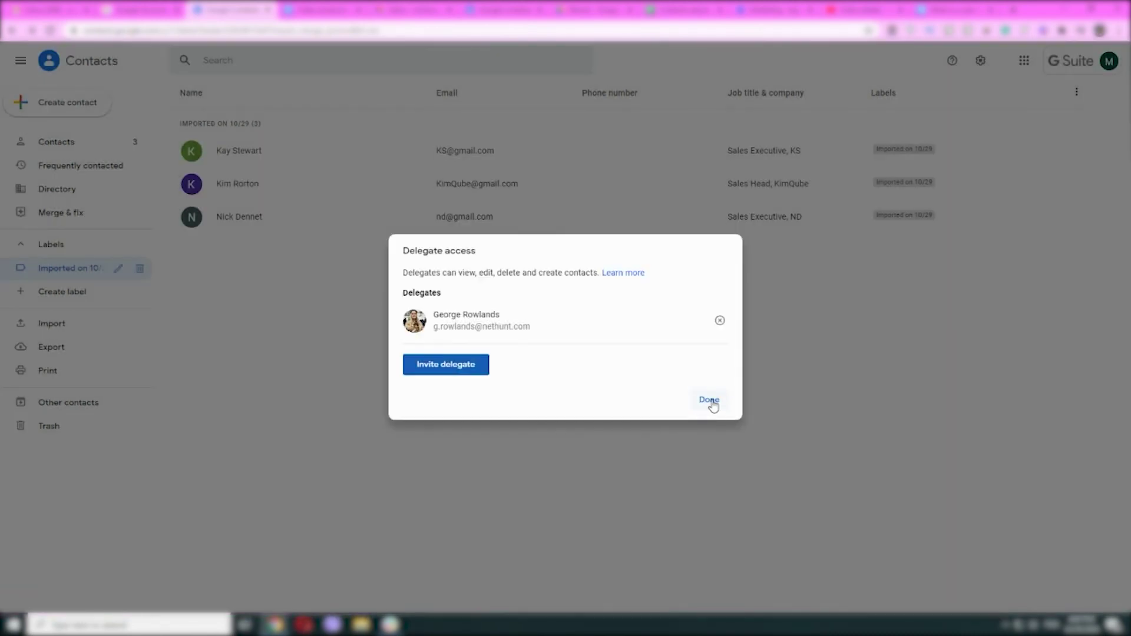
left_click(709, 400)
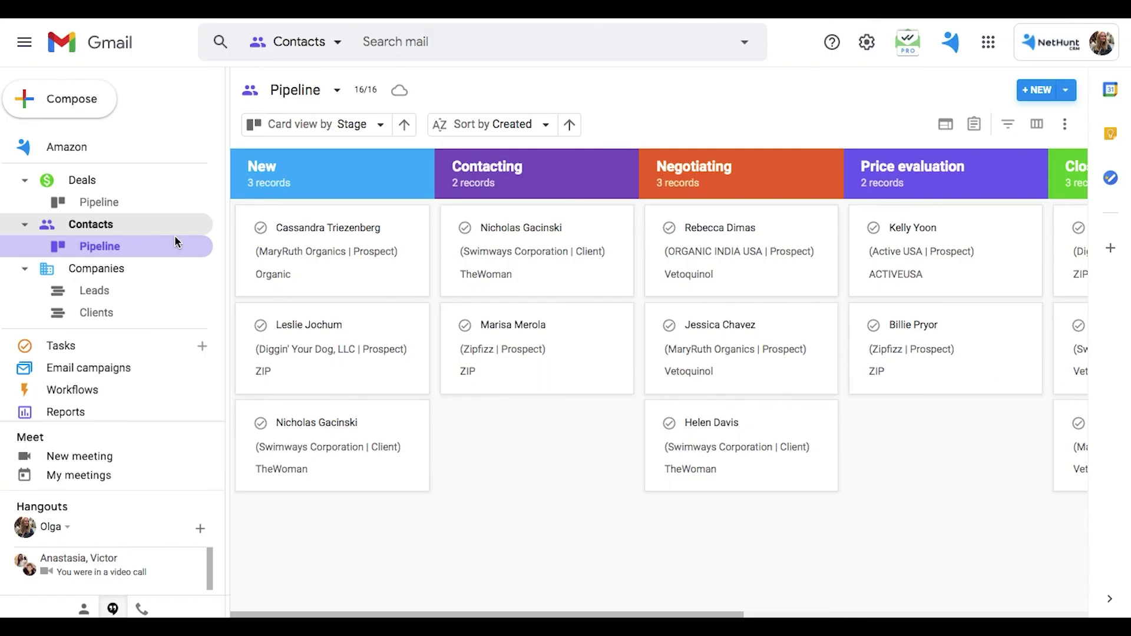
Browse the Deals pipeline and the Leads and Clients company lists in NetHunt CRM.
left_click(92, 202)
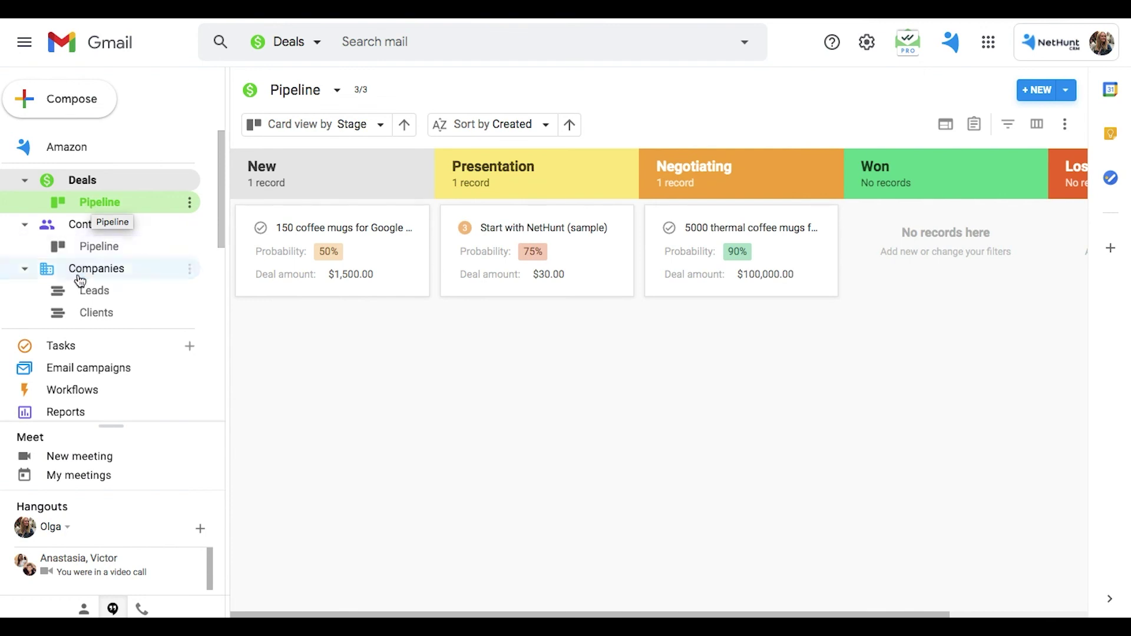
left_click(96, 292)
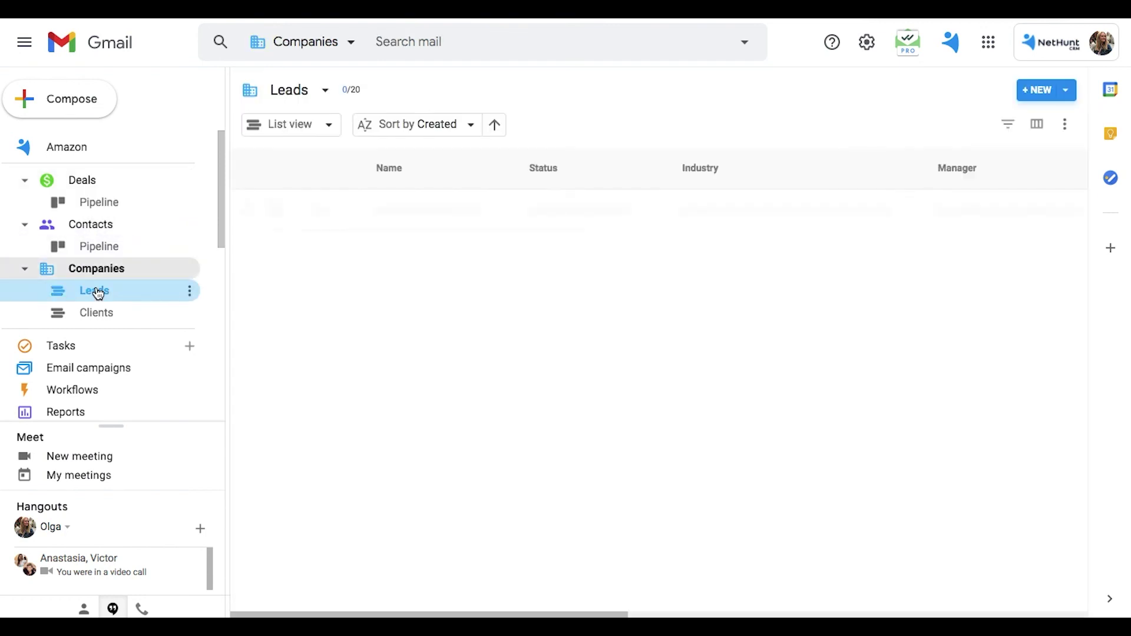
left_click(99, 321)
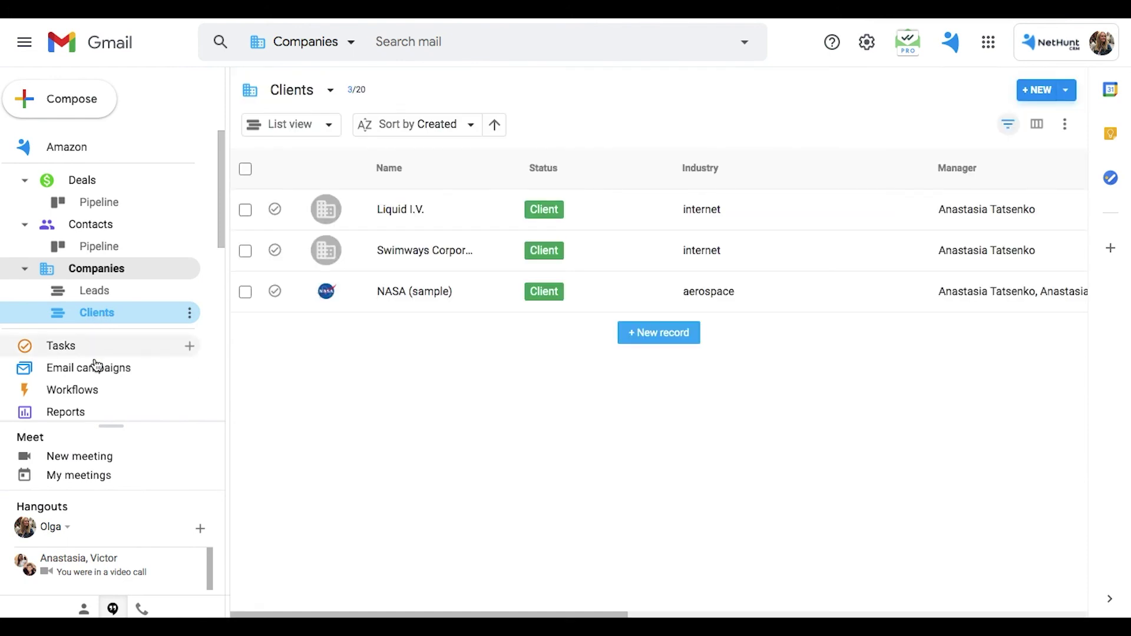
Review the four workspace users in Settings > Users and check a member's role options without changing them.
scroll(96, 365, "down", 2)
left_click(72, 347)
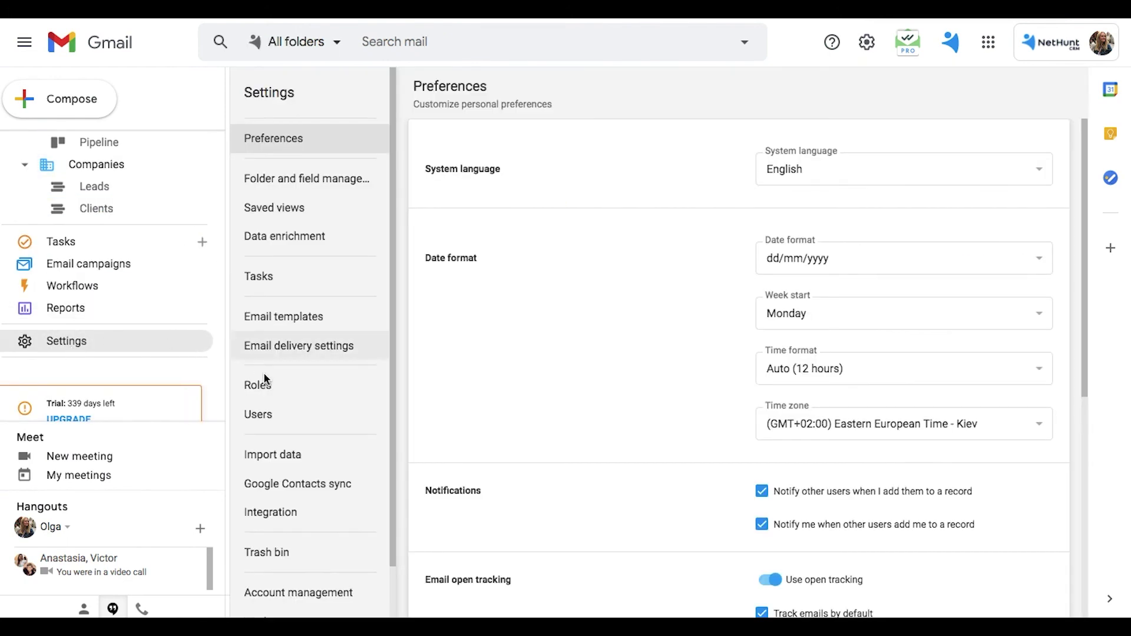
left_click(262, 417)
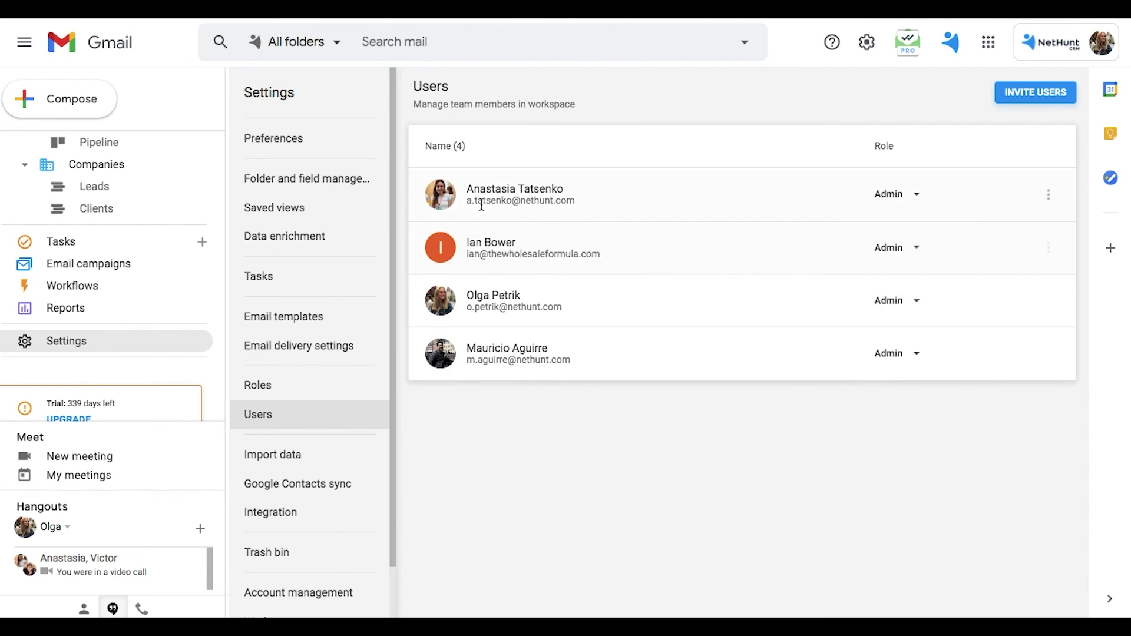
left_click(915, 356)
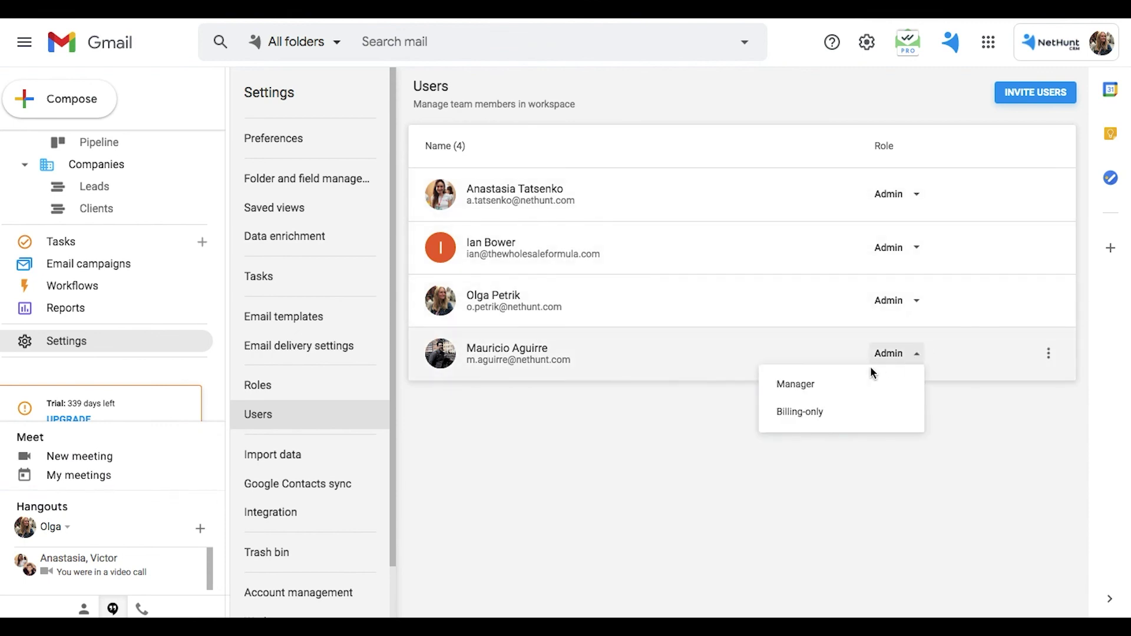
left_click(1036, 405)
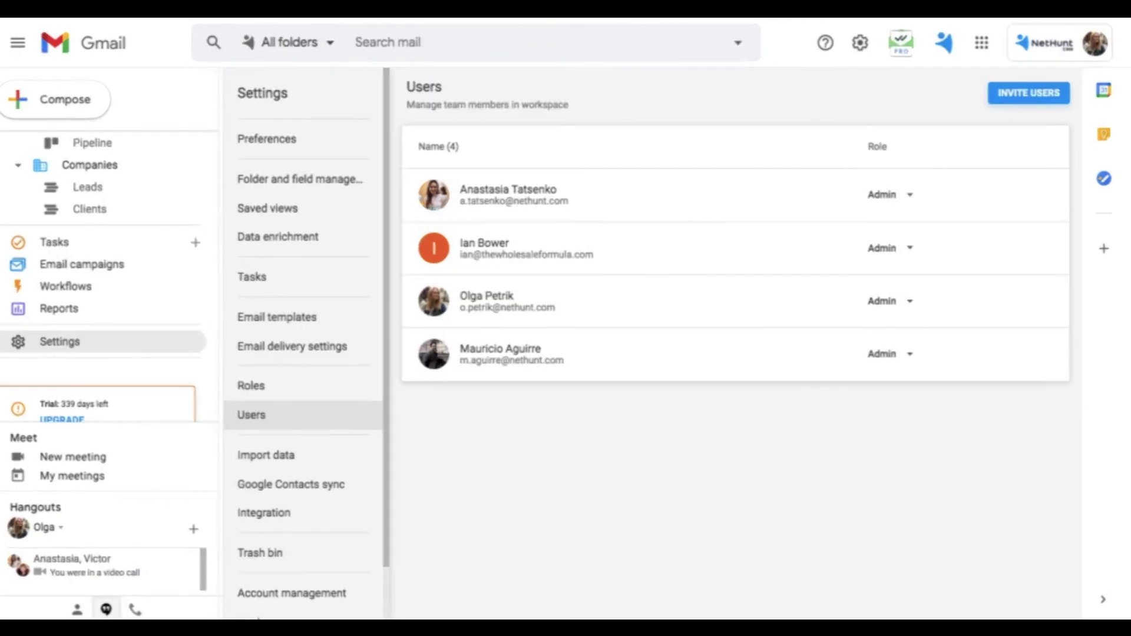